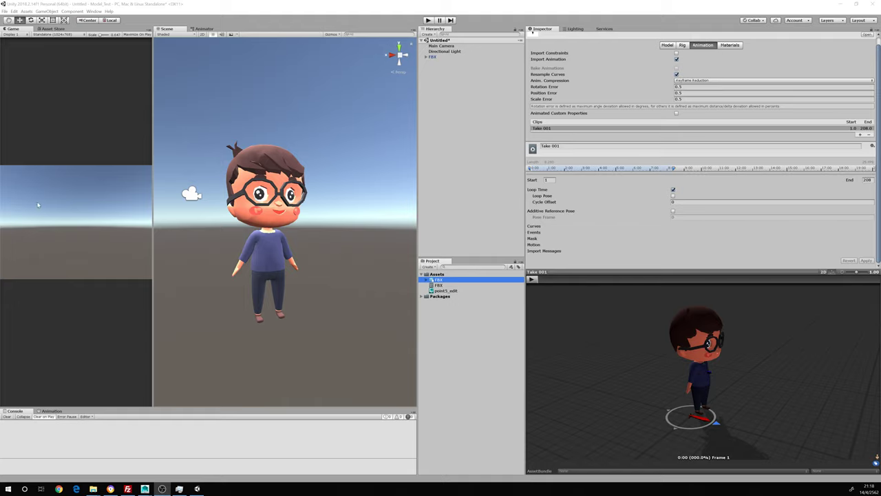
- Preview the FBX asset's Take 001 clip from its Animation import settings
click(311, 110)
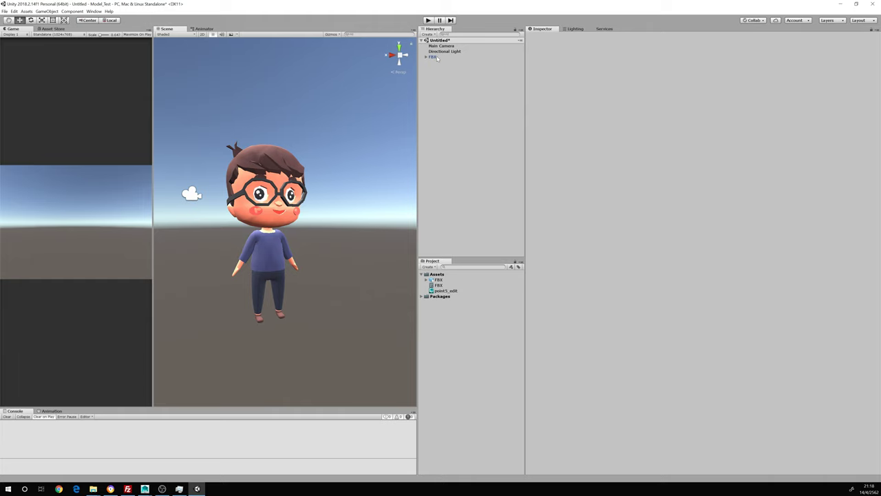
click(459, 280)
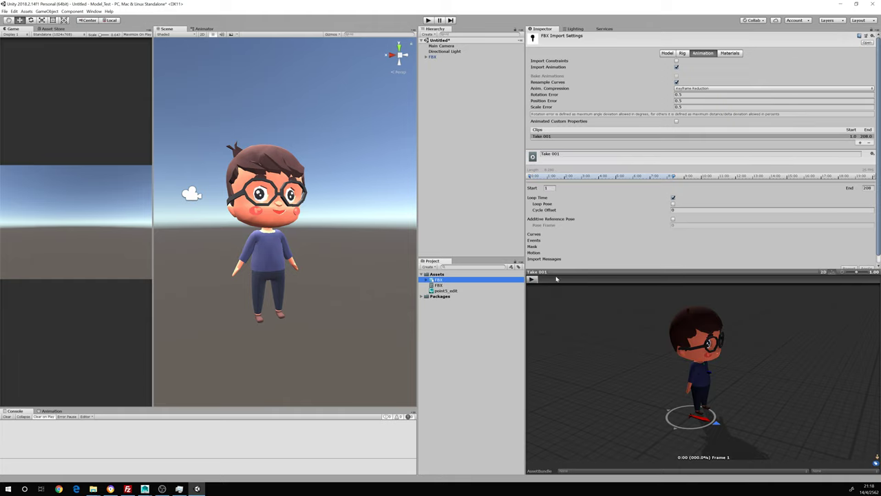
click(532, 279)
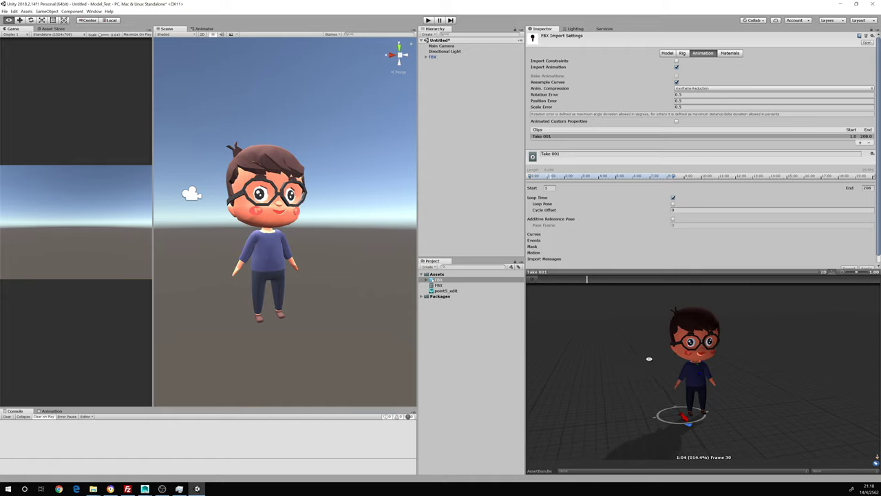
- Close the import settings, select the FBX character, and play then stop the scene
click(362, 220)
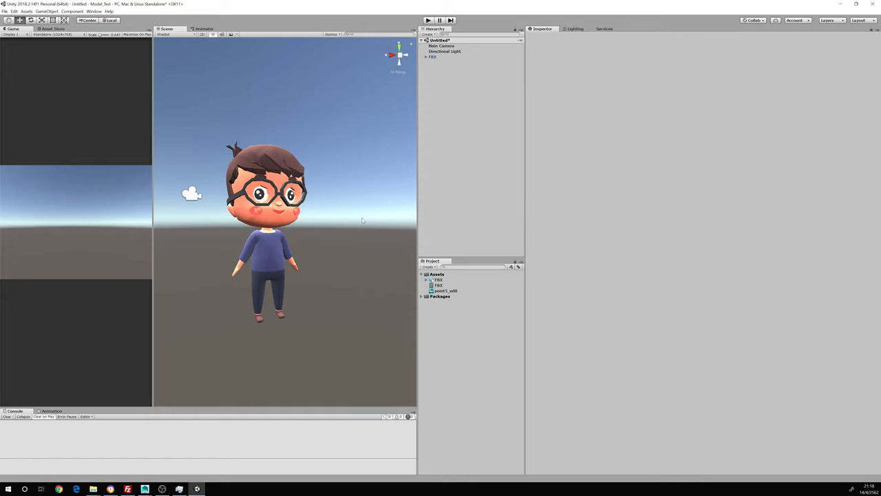
click(433, 56)
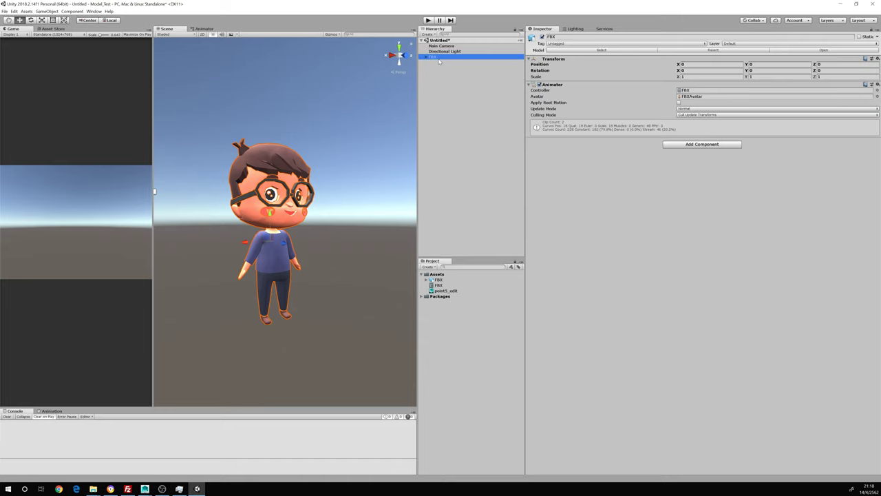
click(427, 21)
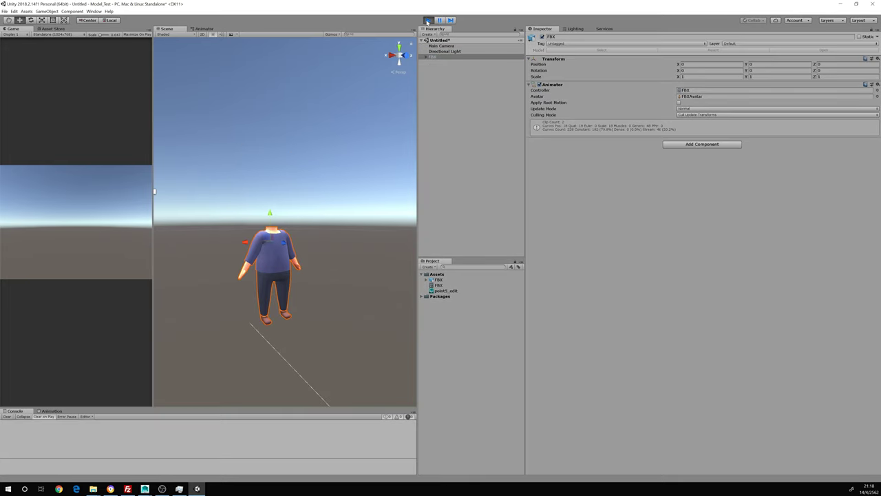
click(427, 21)
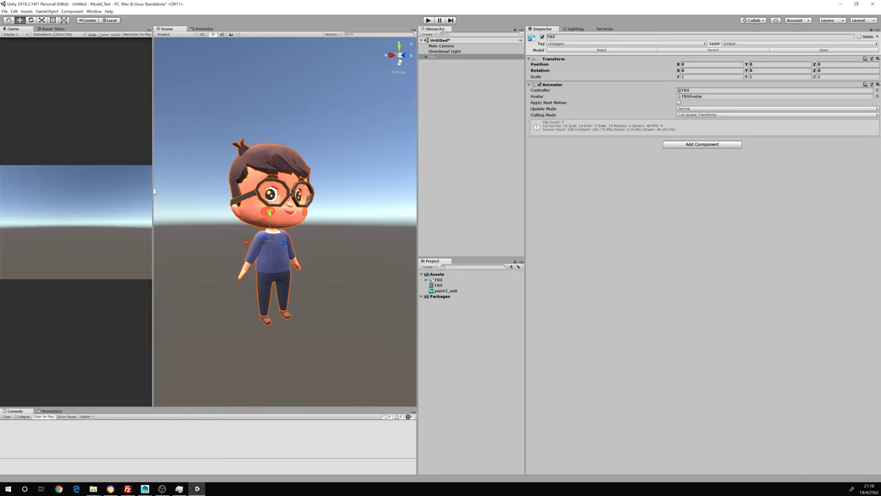
- Inspect the face mesh, pCylinder parts, polySurface1 and group1 in the hierarchy, then replay the scene
click(297, 218)
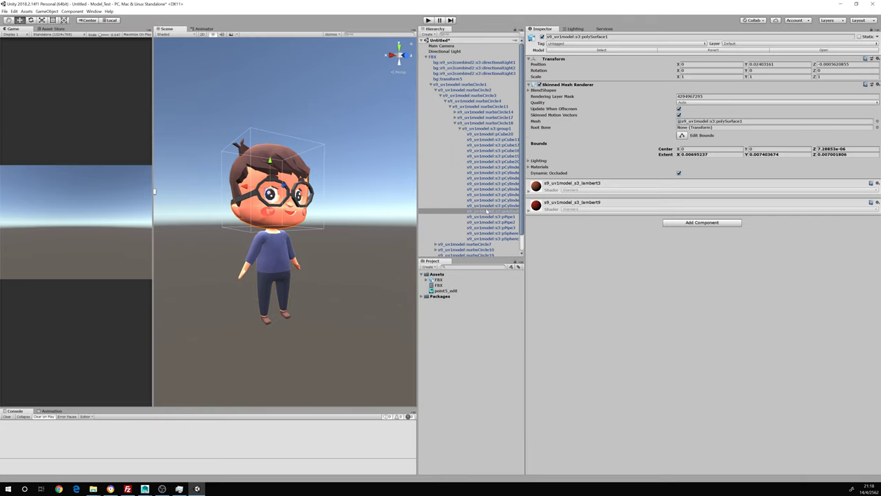
click(487, 216)
click(487, 210)
click(487, 205)
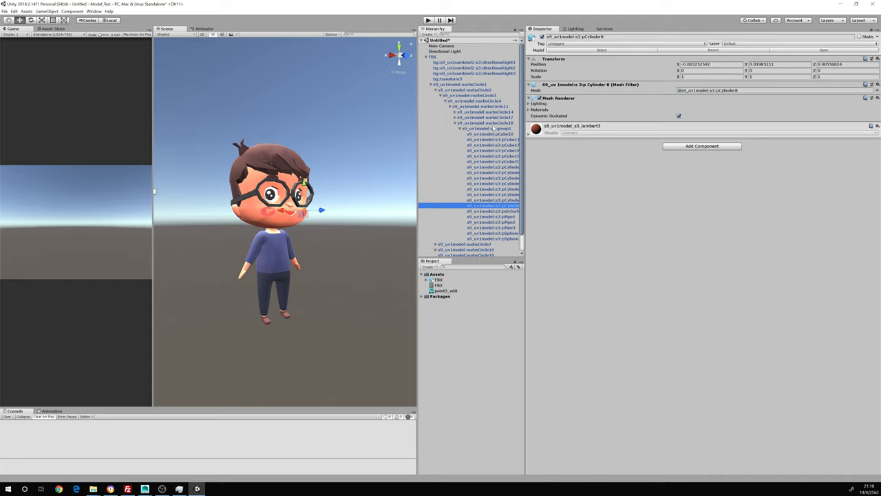
click(493, 128)
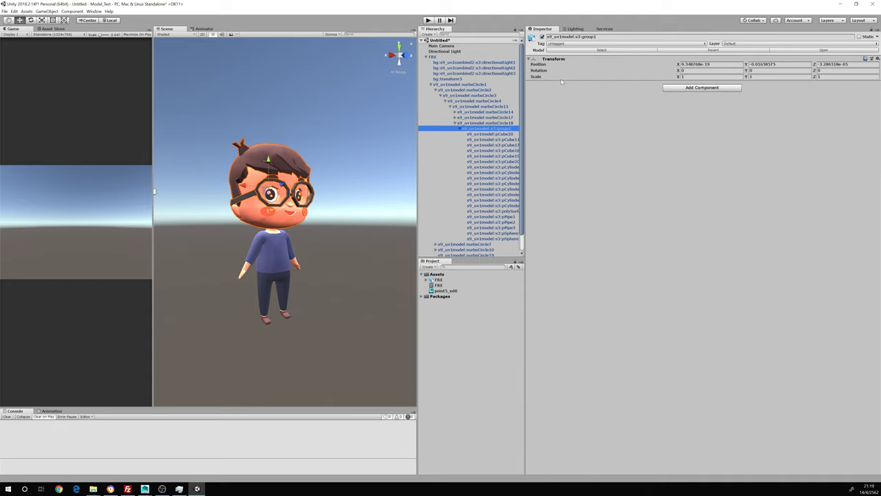
click(257, 213)
click(257, 218)
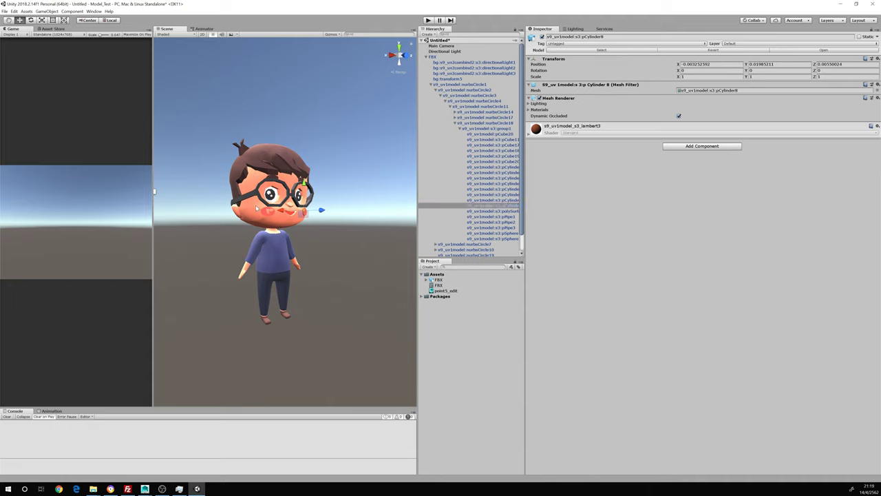
click(257, 218)
click(491, 130)
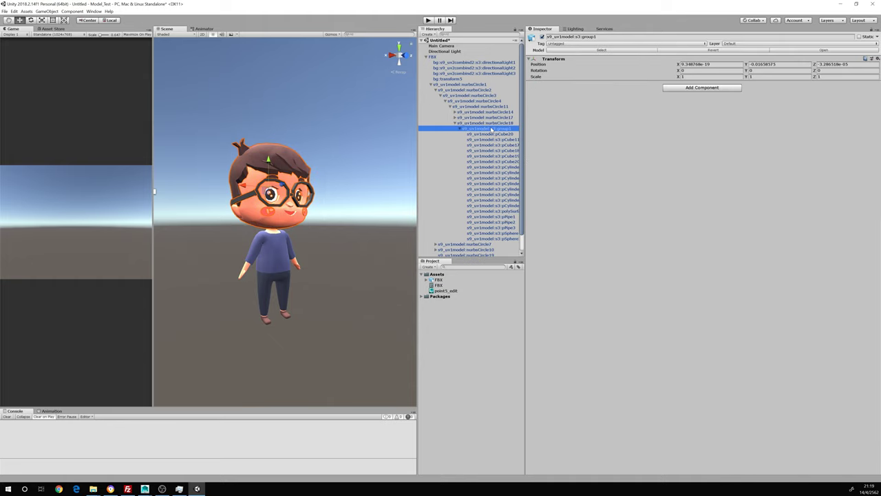
click(428, 21)
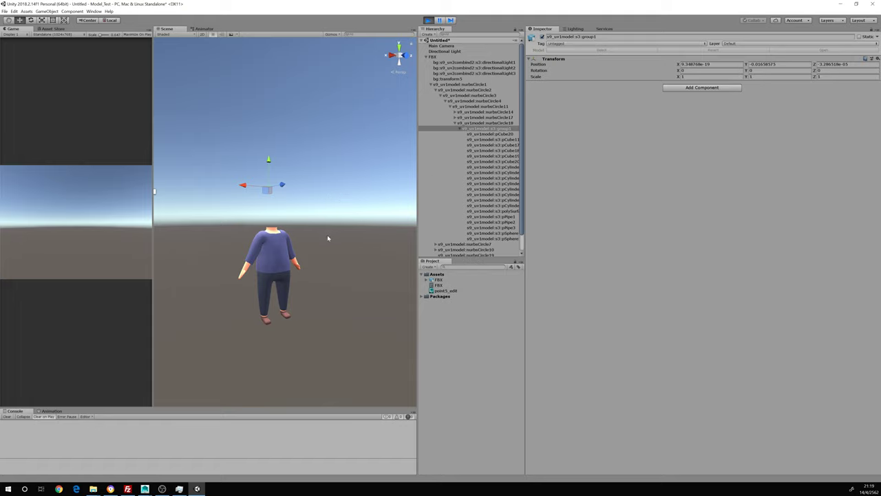
- Search for the missing head during Play by selecting pCube20, a pCylinder and pCube18
alt+drag(327, 238, 334, 267)
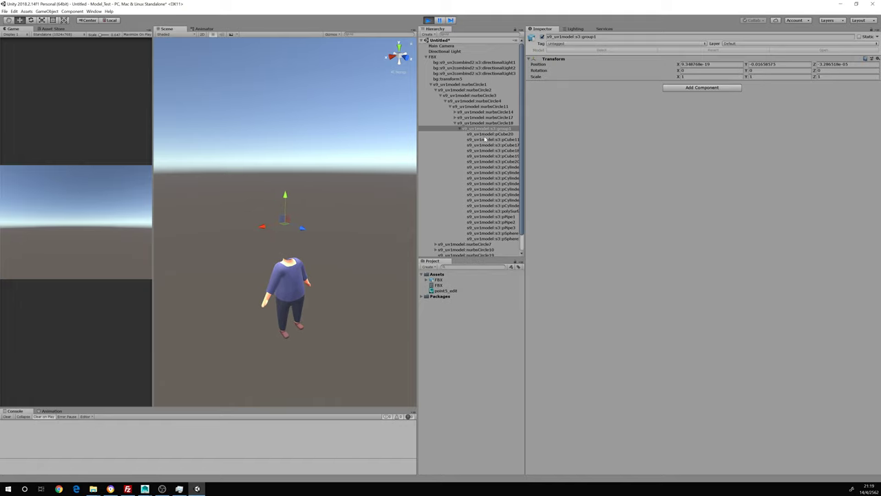
click(486, 135)
click(486, 172)
click(485, 150)
scroll(343, 209, up, 3)
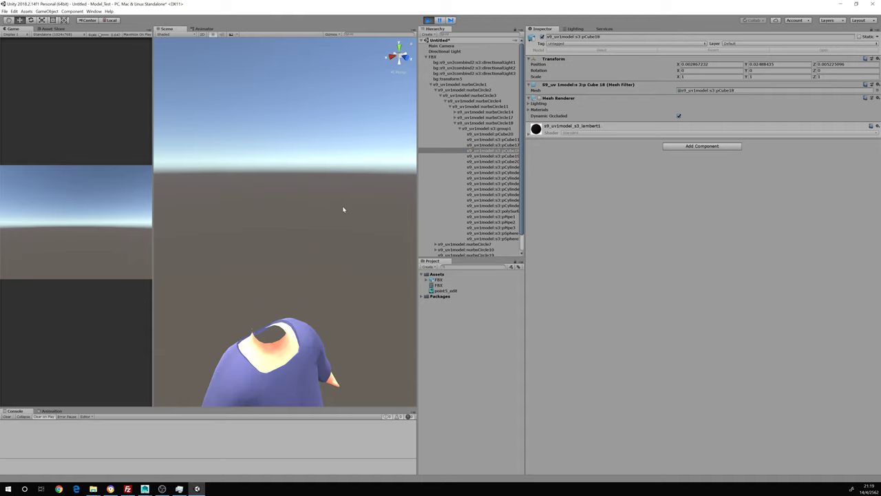
mouse_move(348, 244)
alt+mouse_down()
mouse_move(237, 258)
mouse_move(251, 212)
mouse_move(364, 241)
mouse_move(312, 212)
mouse_move(362, 197)
alt+mouse_up()
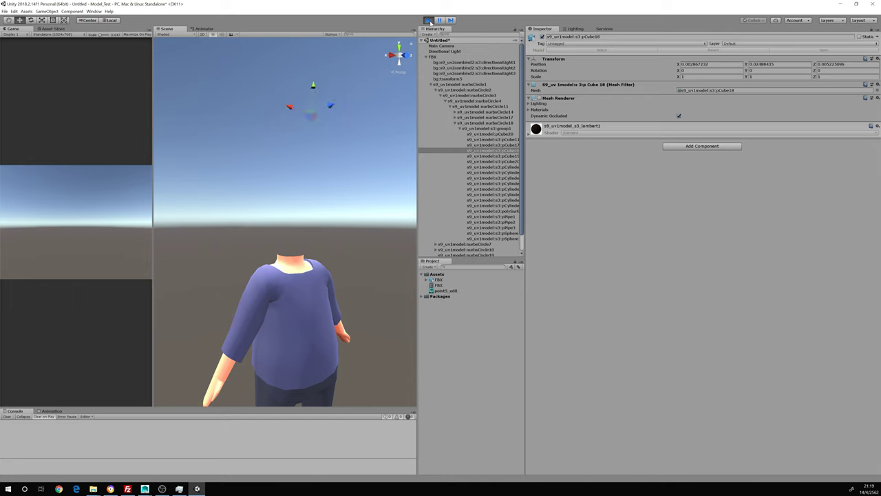
- Stop Play mode, select group1, and switch over to the Maya scene
click(429, 22)
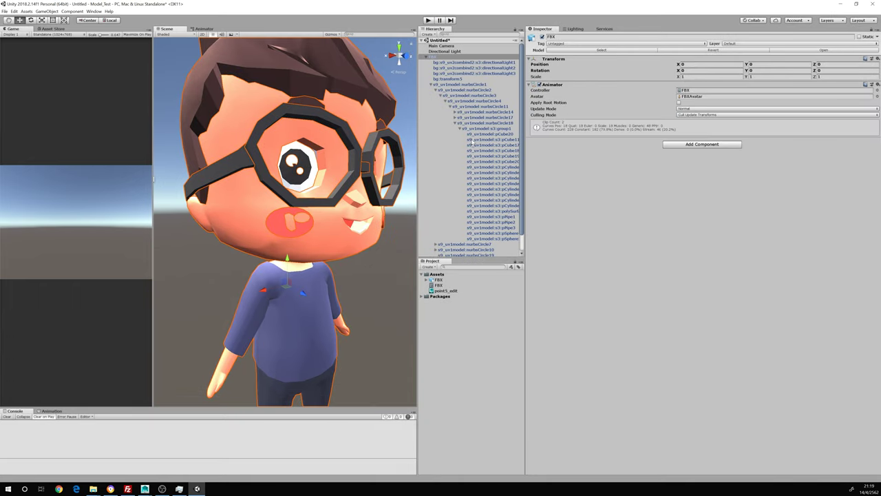
click(482, 129)
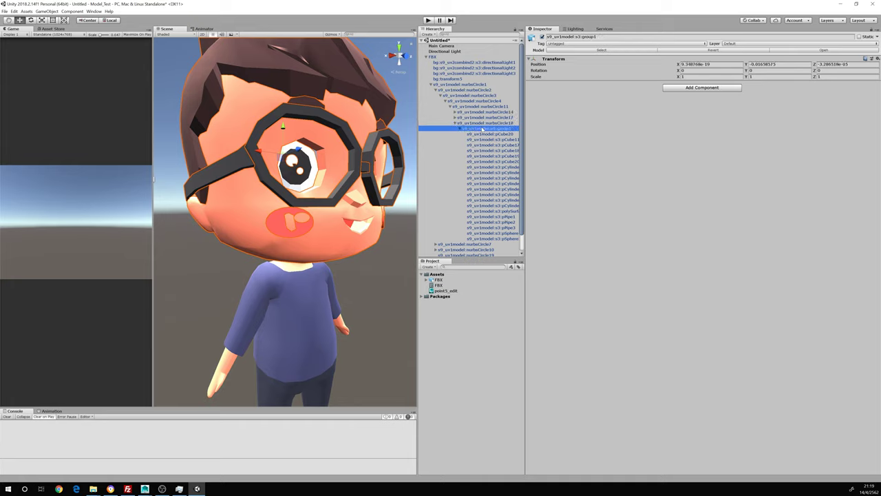
mouse_move(145, 488)
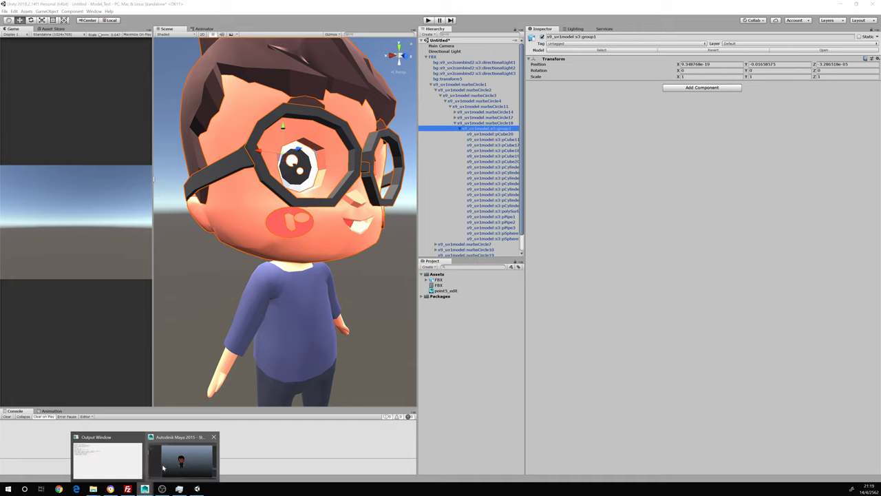
click(181, 457)
- Shrink the rig's joints with the Display > Animation > Joint Size slider
mouse_move(348, 337)
alt+mouse_down()
mouse_move(337, 326)
mouse_move(332, 354)
mouse_move(334, 340)
alt+mouse_up()
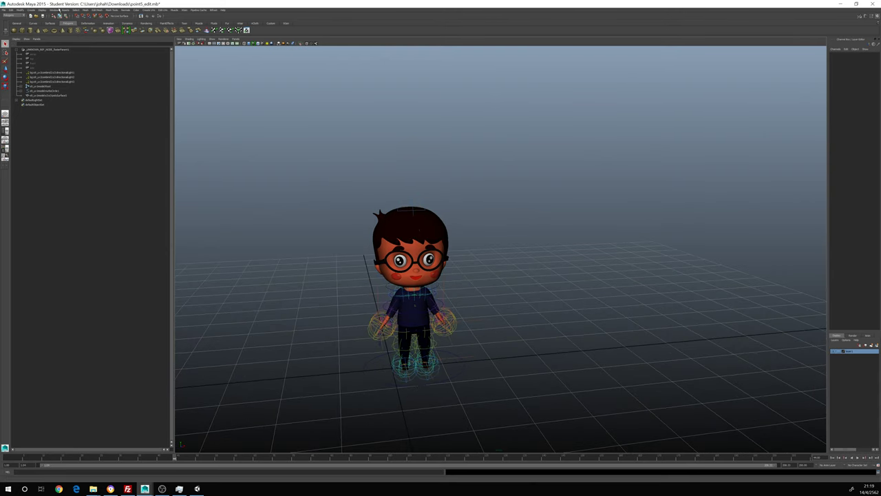
click(60, 10)
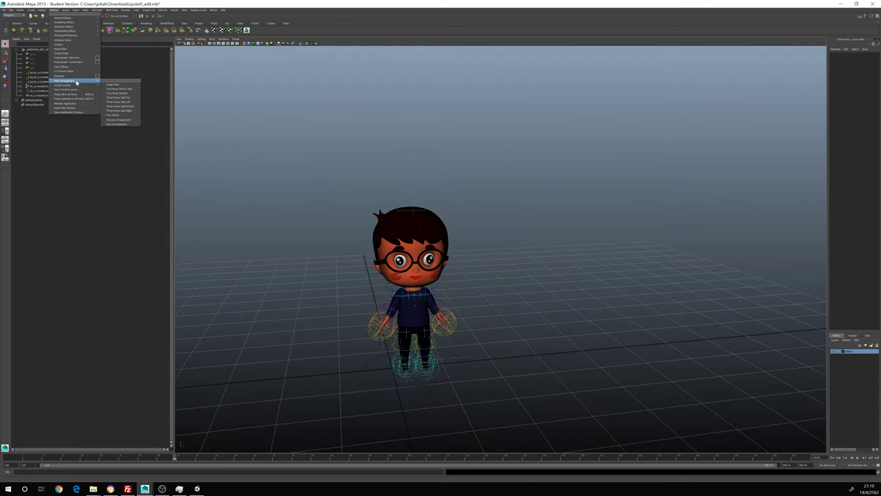
mouse_move(56, 66)
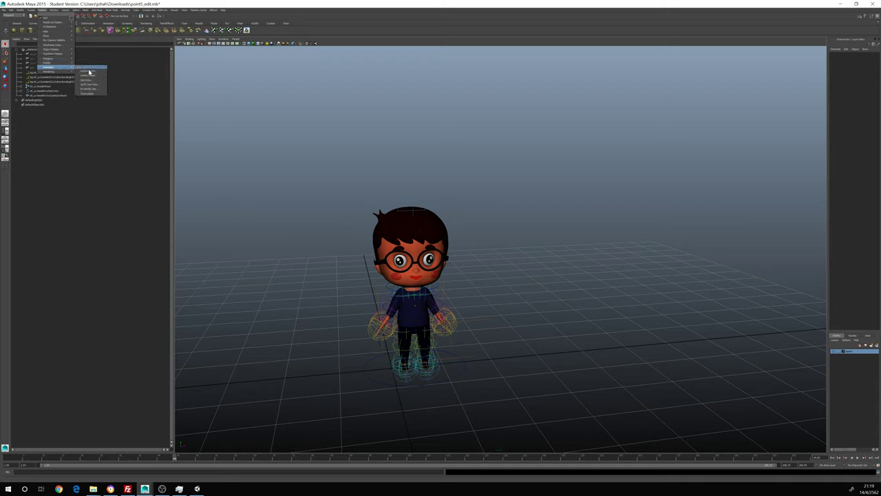
click(88, 80)
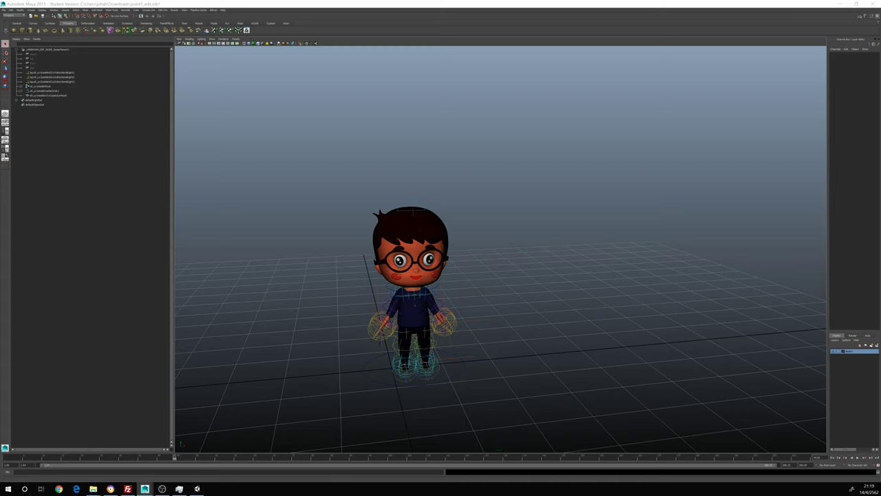
drag(236, 125, 345, 124)
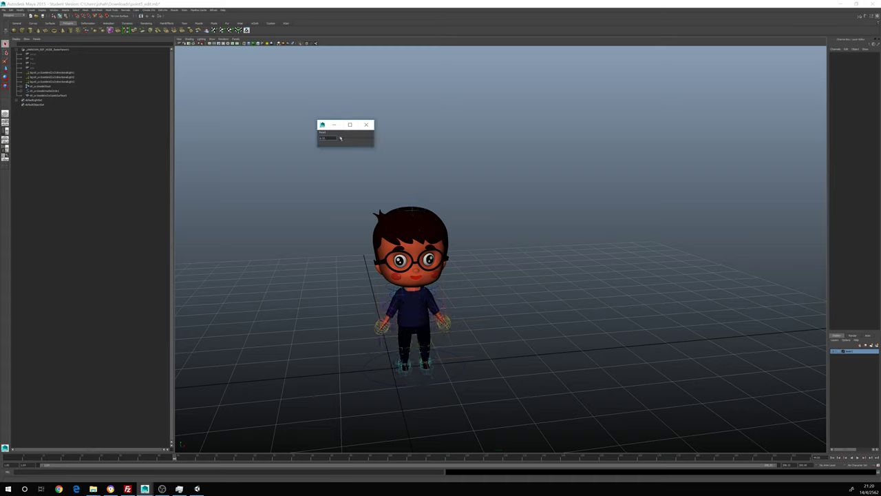
mouse_move(427, 282)
alt+mouse_down()
mouse_move(534, 283)
mouse_move(558, 295)
mouse_move(557, 309)
mouse_move(534, 305)
mouse_move(519, 276)
mouse_move(503, 297)
alt+mouse_up()
- Switch to wireframe and expand the Outliner's nested rig groups to select the head's group1
key(4)
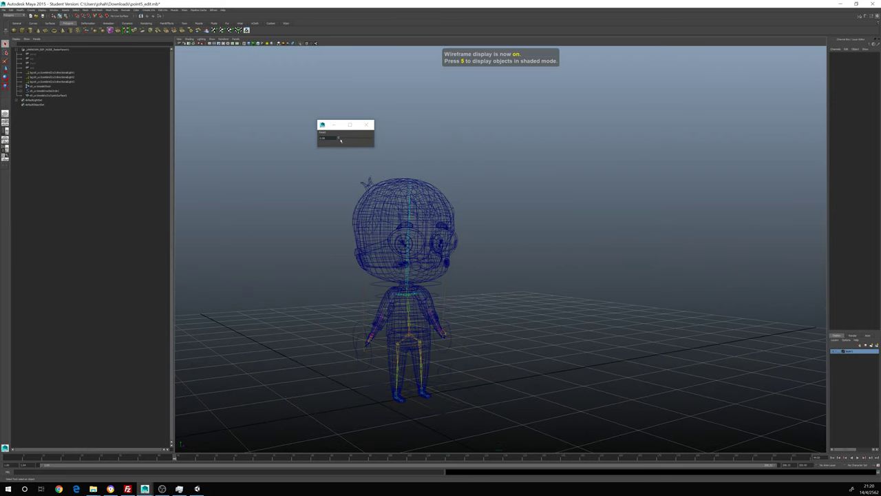
click(368, 126)
click(34, 90)
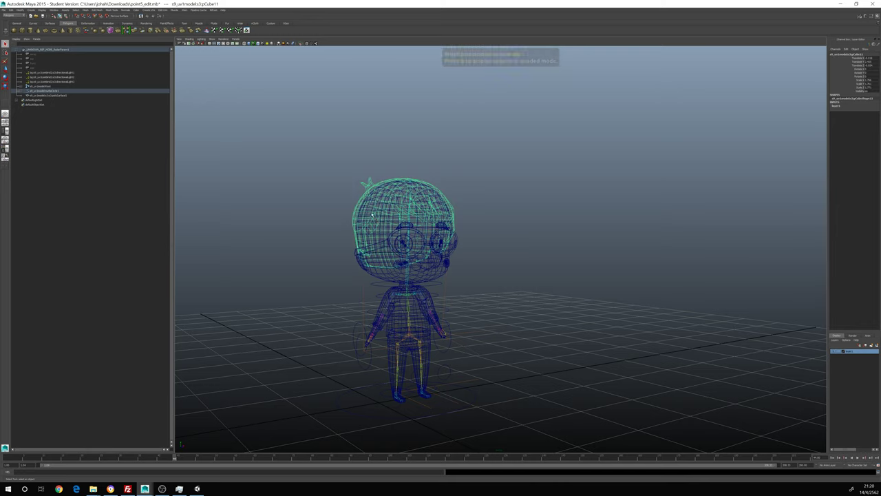
click(22, 90)
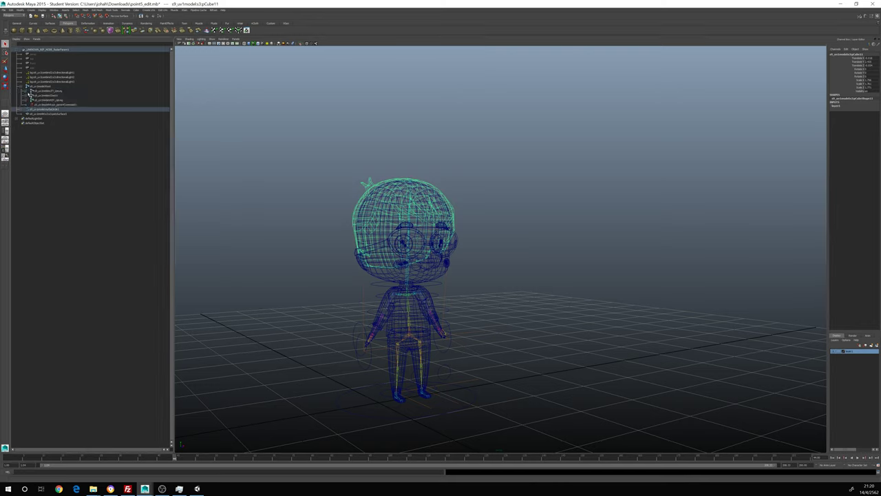
click(21, 110)
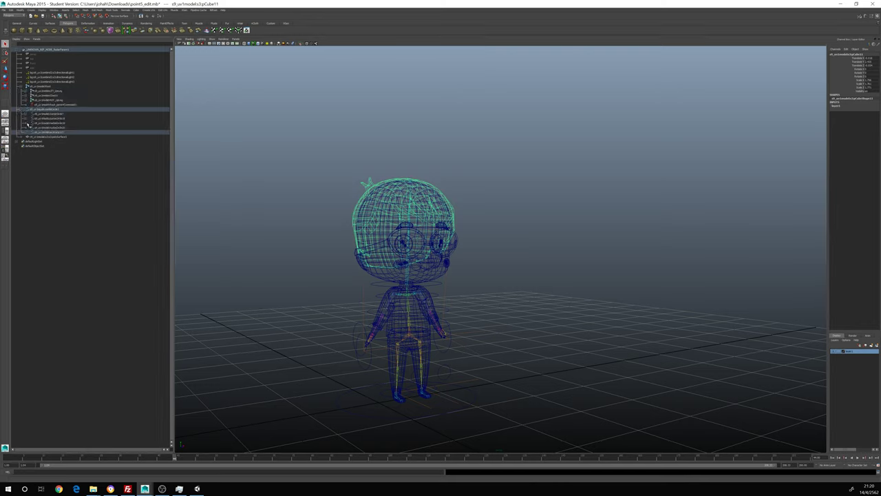
click(26, 131)
click(31, 136)
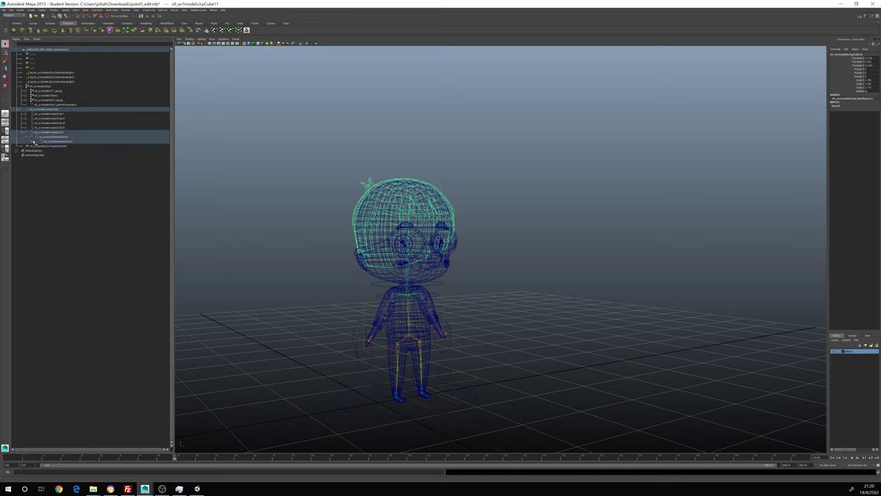
click(35, 141)
click(40, 146)
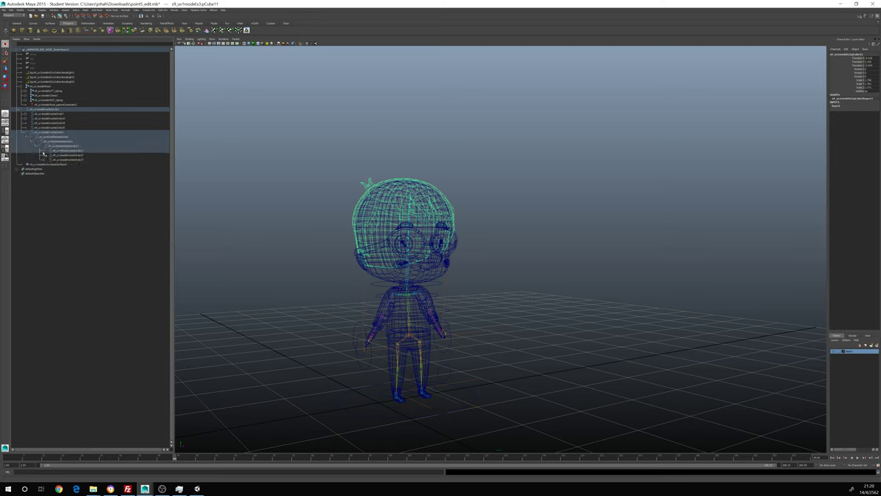
click(45, 151)
click(49, 155)
click(69, 155)
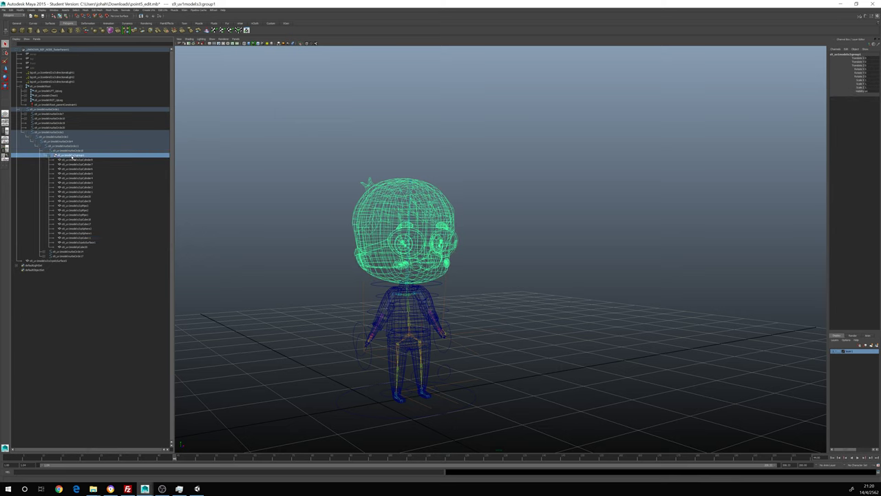
- Return the character to shaded display with the 5 key
alt+drag(312, 222, 314, 228)
key(5)
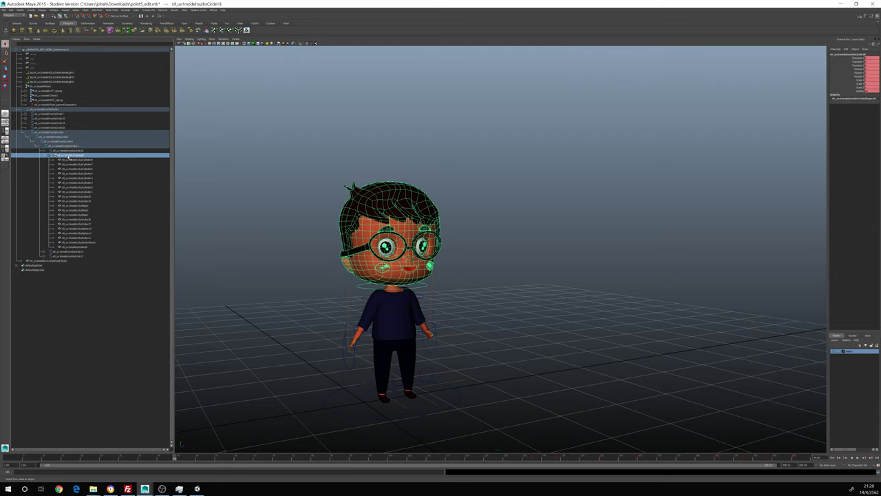
alt+drag(263, 201, 272, 206)
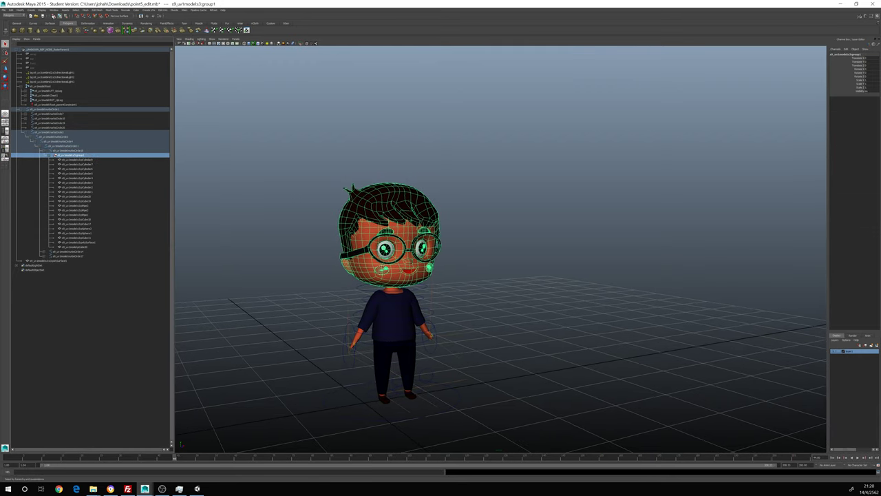
click(44, 10)
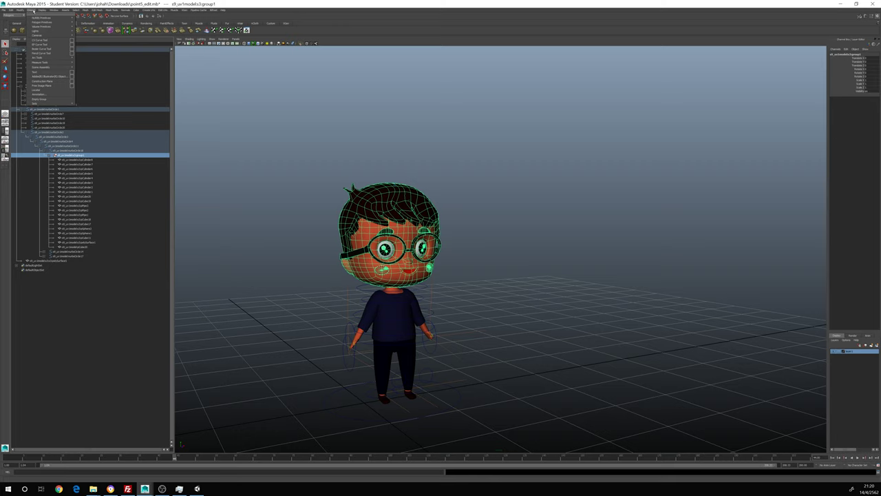
- Group the head's group1 under a new parent with Edit > Group
click(32, 11)
click(11, 9)
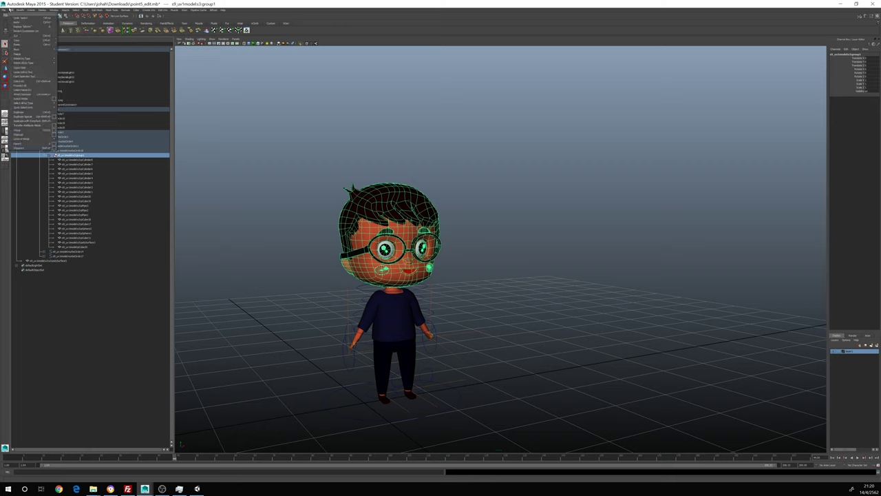
click(29, 139)
click(202, 190)
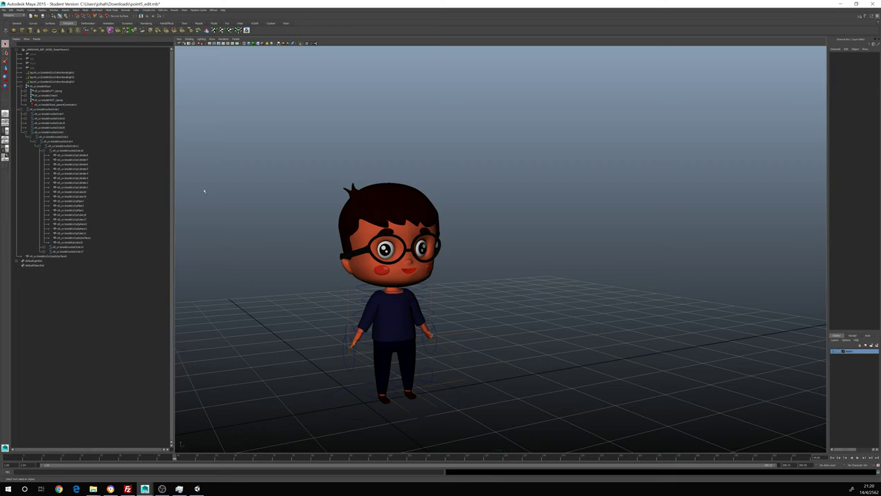
click(71, 157)
- Deselect, tilt the view down, and play the timeline animation
click(275, 255)
alt+drag(276, 256, 285, 250)
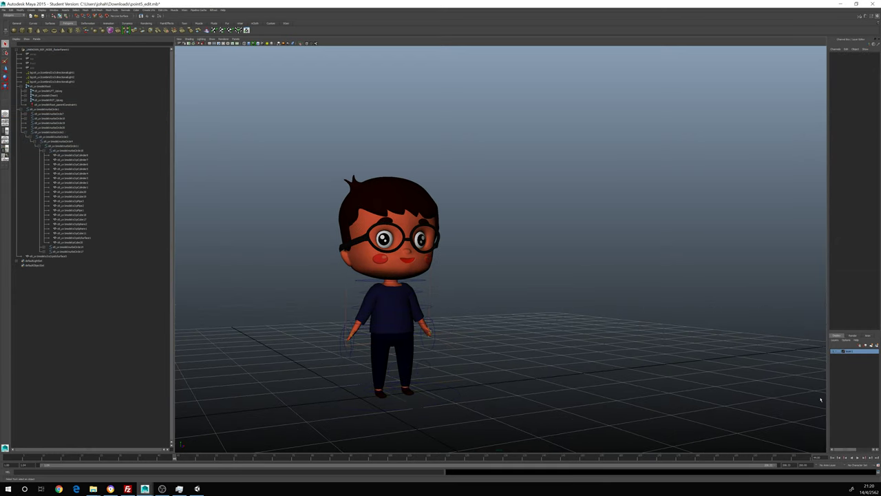
click(858, 459)
- Stop playback, scrub to a later frame, and shift-select Root through nurbsCircle17 in the Outliner
click(858, 459)
drag(633, 458, 705, 473)
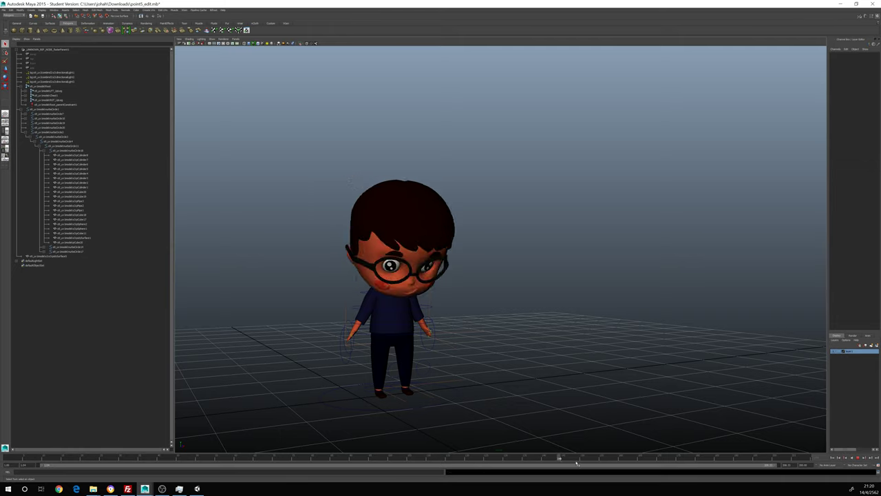
click(326, 275)
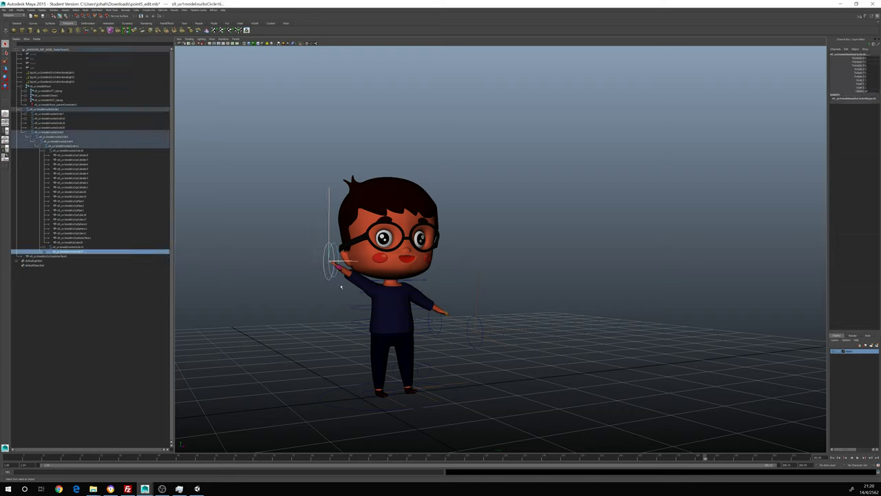
drag(288, 180, 519, 424)
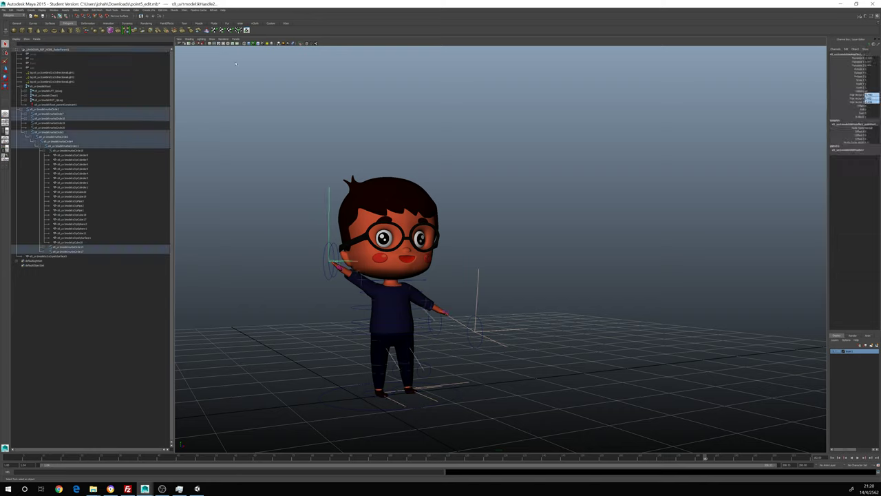
click(42, 88)
shift+click(69, 250)
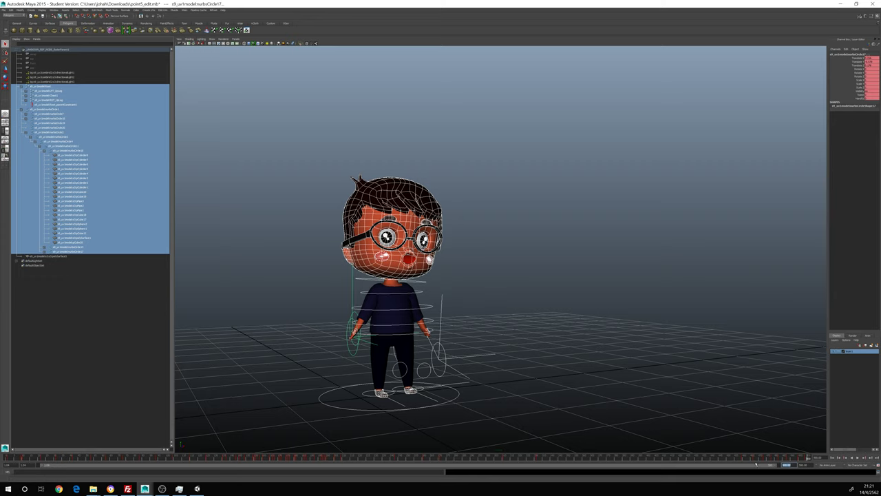
- Enter 120 as the playback end time, then deselect all rig controls
key(BackSpace)
key(Return)
key(BackSpace)
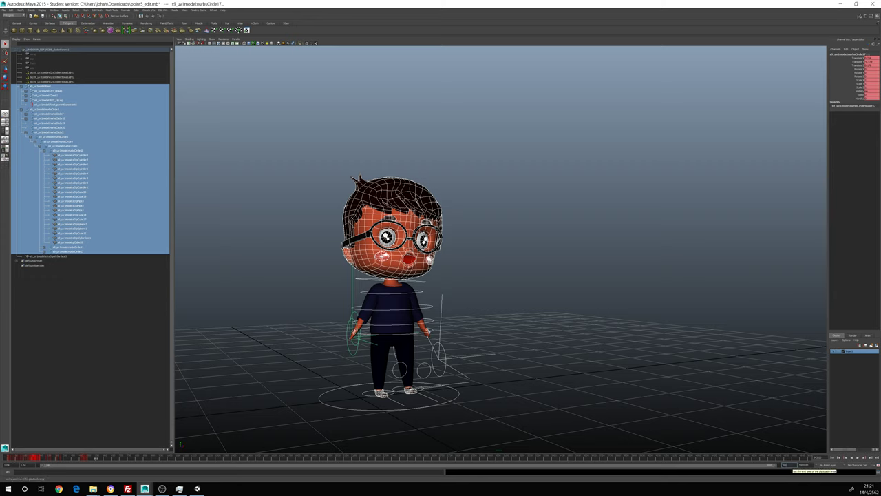
text(120)
key(Return)
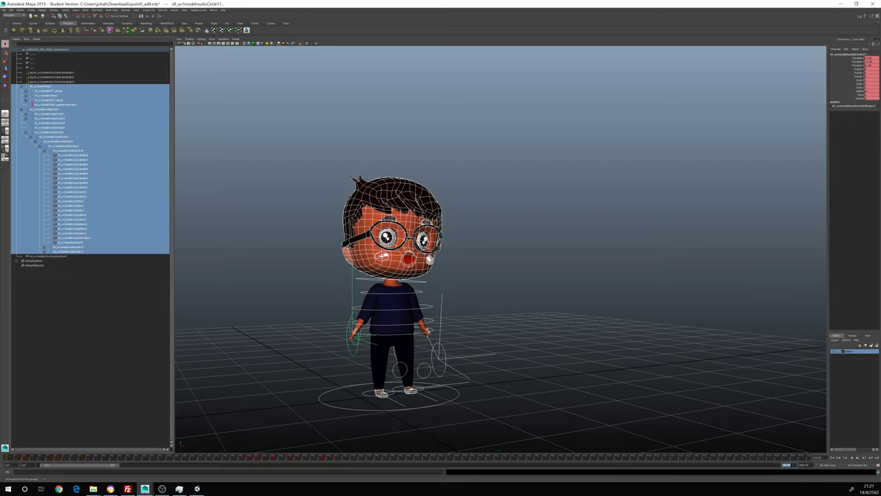
key(Tab)
click(779, 463)
click(780, 463)
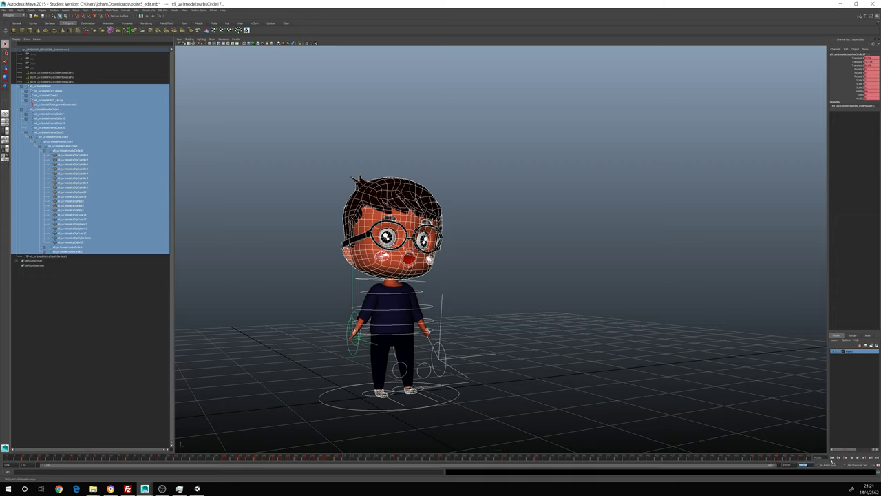
click(631, 352)
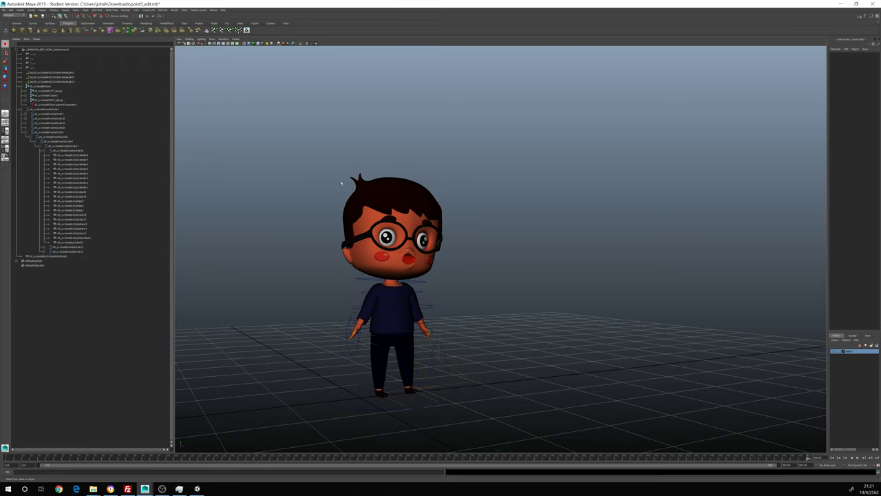
- Select and clear the character and head pieces, briefly opening the File menu and save options
drag(278, 136, 512, 441)
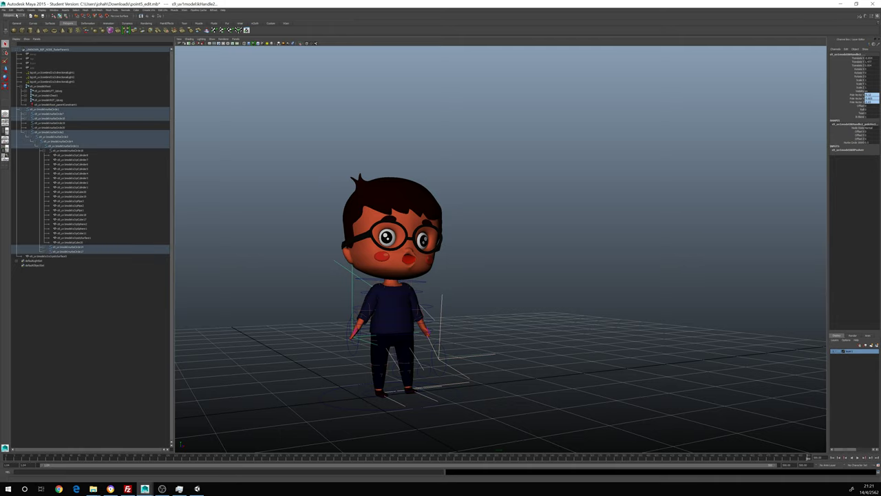
click(289, 138)
click(4, 10)
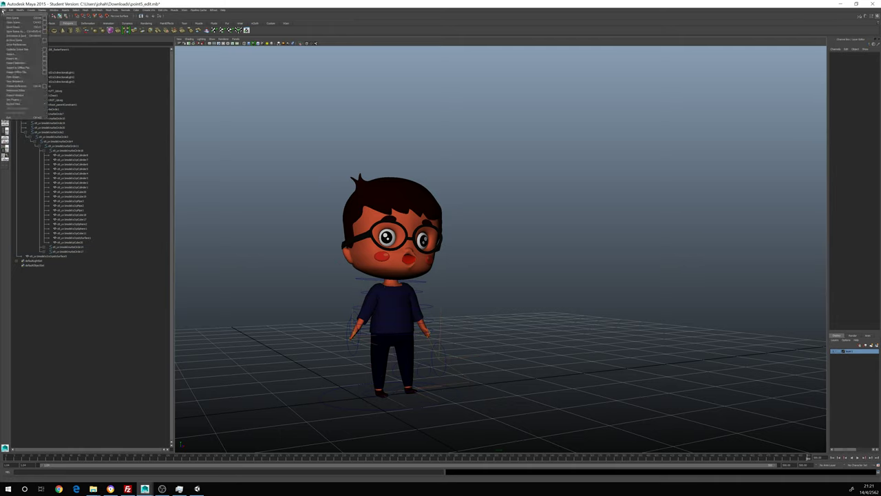
click(292, 128)
drag(70, 242, 68, 159)
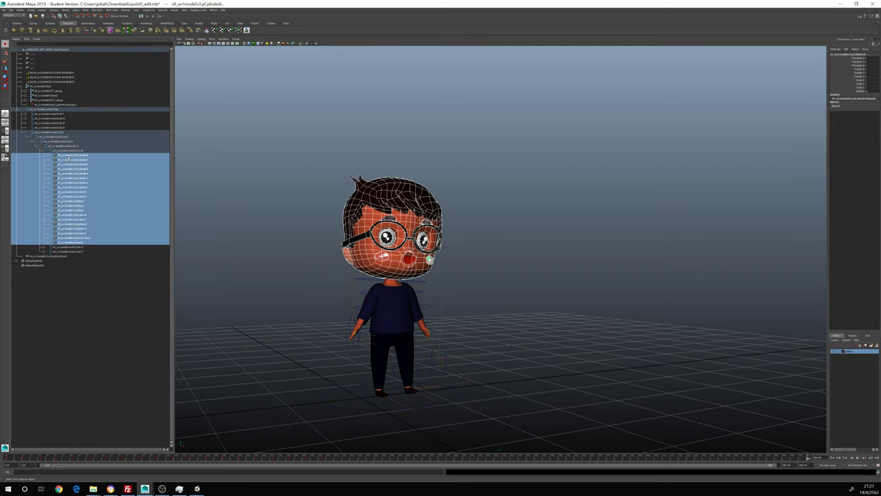
click(222, 159)
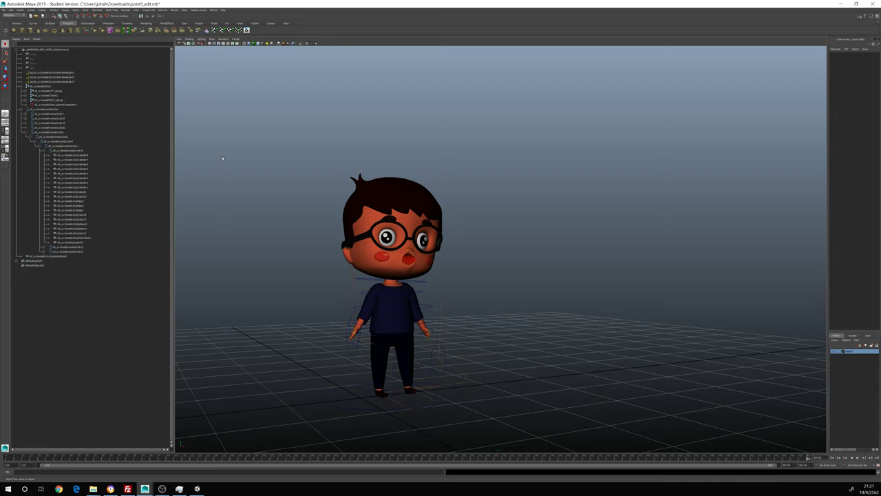
key(ctrl+shift+s)
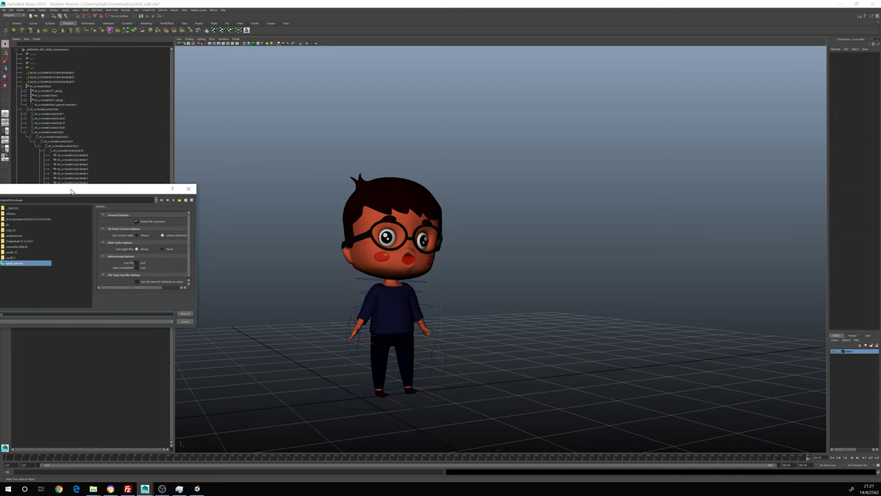
key(Return)
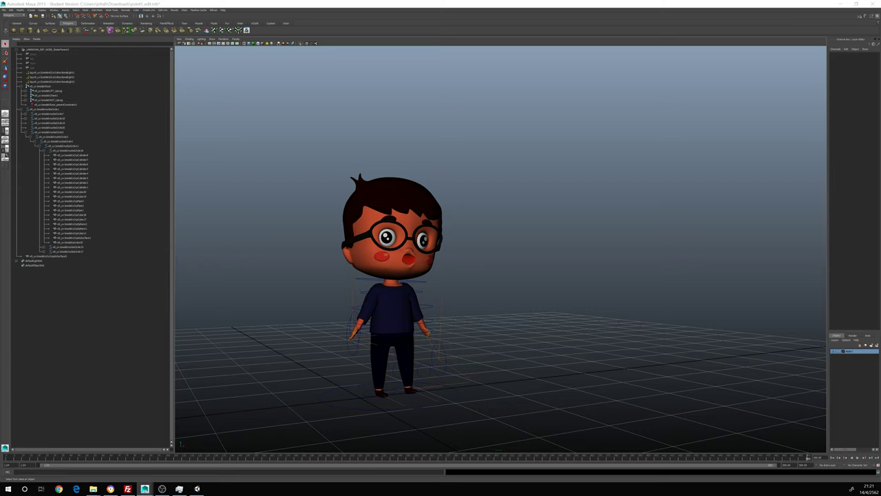
- Save the scene as point5_edit-FBX.mb, accepting the Student Version warning
key(ctrl+shift+s)
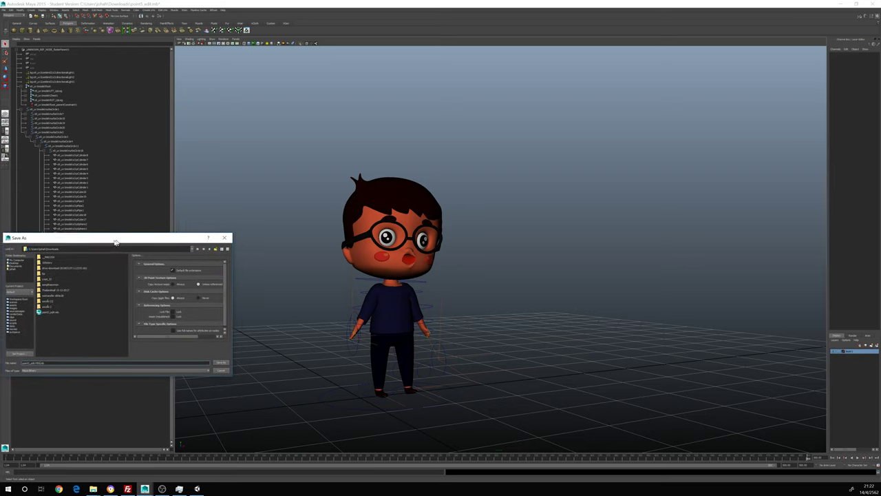
click(219, 364)
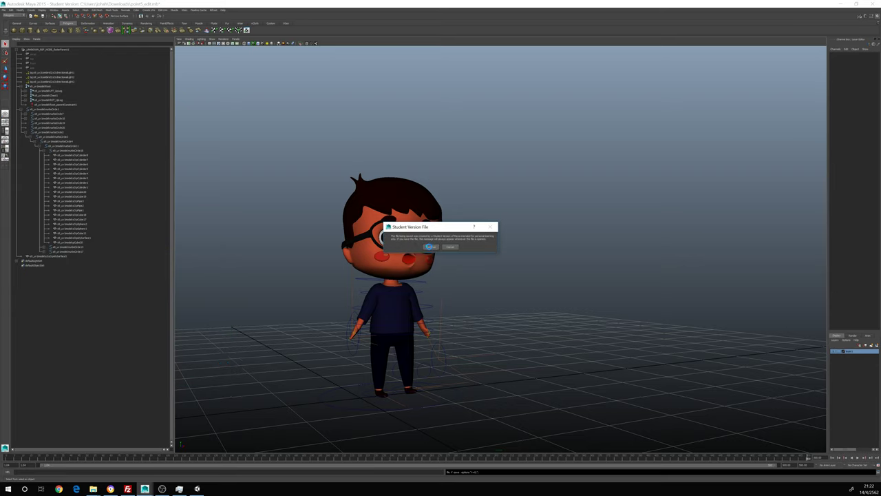
click(430, 246)
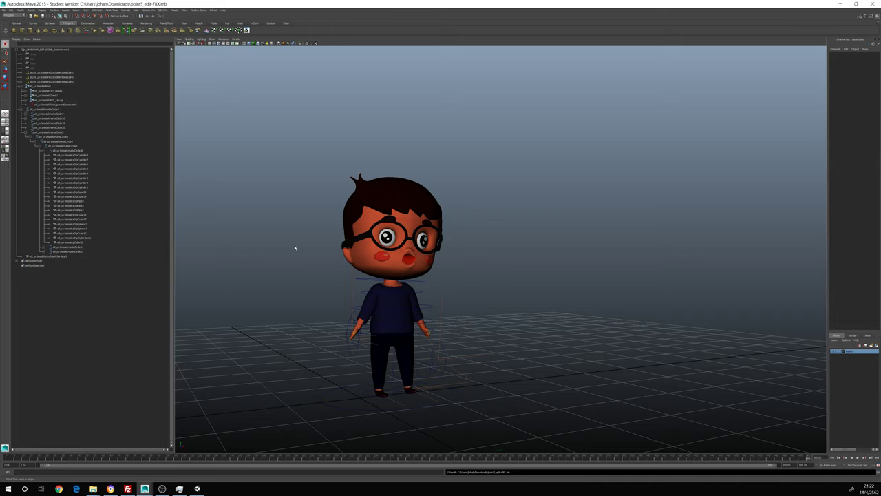
- Play and stop the head animation on the timeline
alt+drag(295, 248, 319, 244)
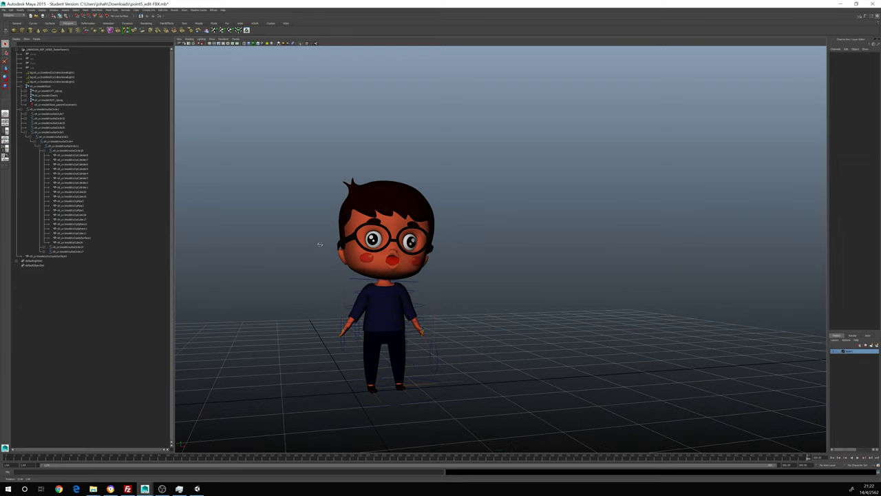
click(858, 458)
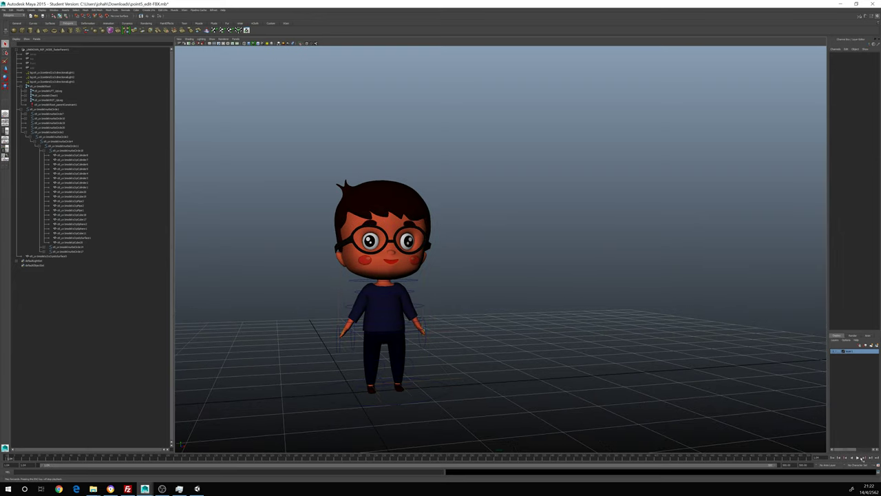
key(Escape)
- Select both eye cylinders, then undo the changes and clear the selection
click(399, 246)
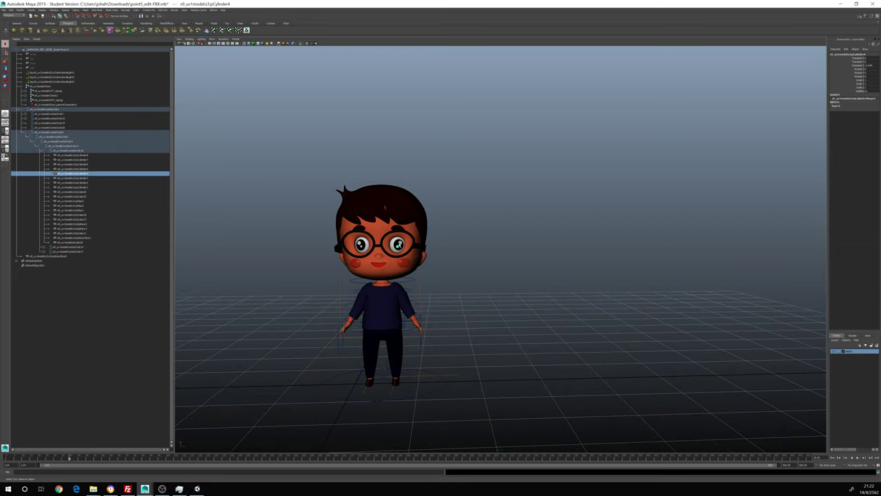
click(400, 245)
shift+click(399, 245)
key(w)
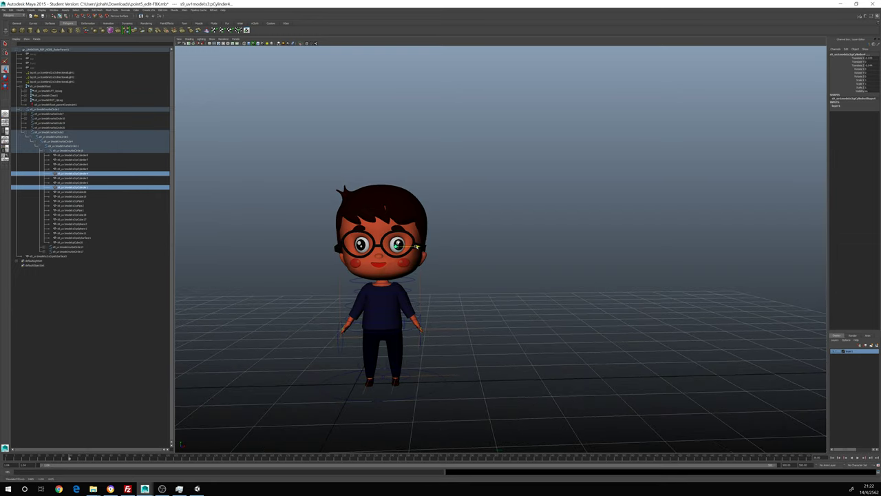
click(533, 262)
key(ctrl+z)
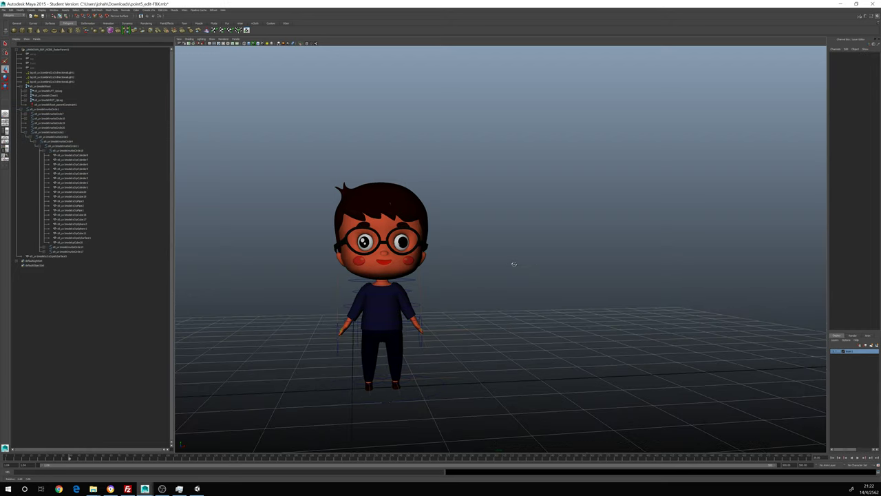
key(ctrl+z)
click(482, 254)
- Shift-select the head meshes from pCube20 up to pCylinder in the Outliner
mouse_move(474, 259)
alt+mouse_down()
mouse_move(462, 263)
mouse_move(484, 265)
mouse_move(65, 417)
alt+mouse_up()
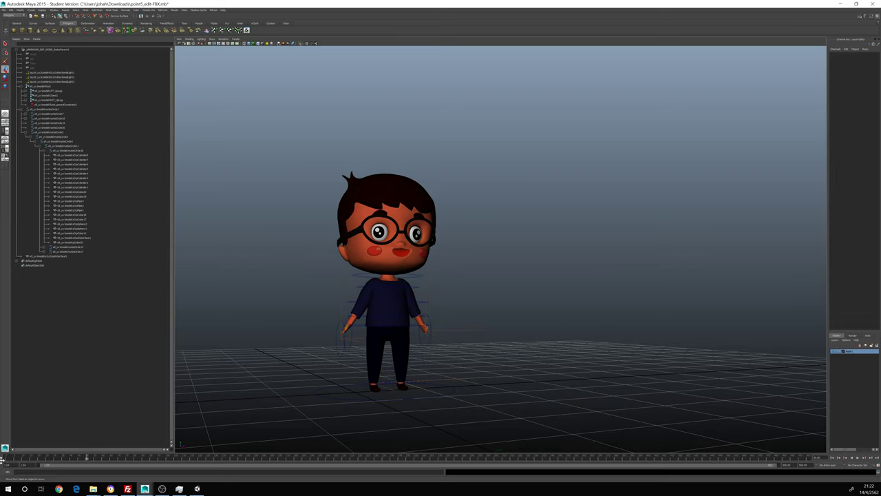
click(70, 243)
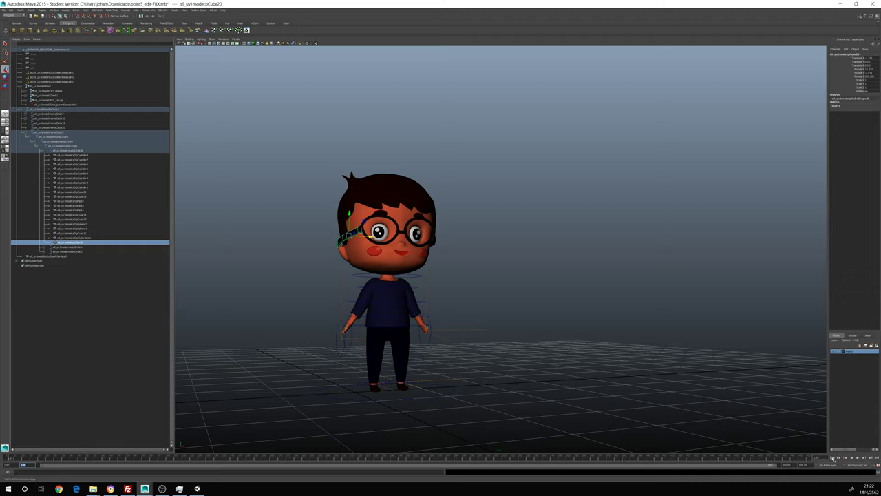
click(361, 284)
click(269, 272)
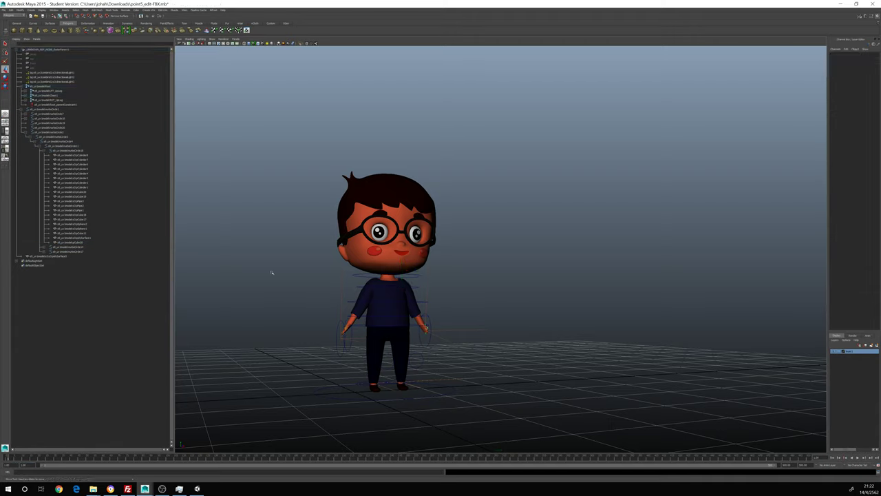
click(86, 243)
shift+click(82, 156)
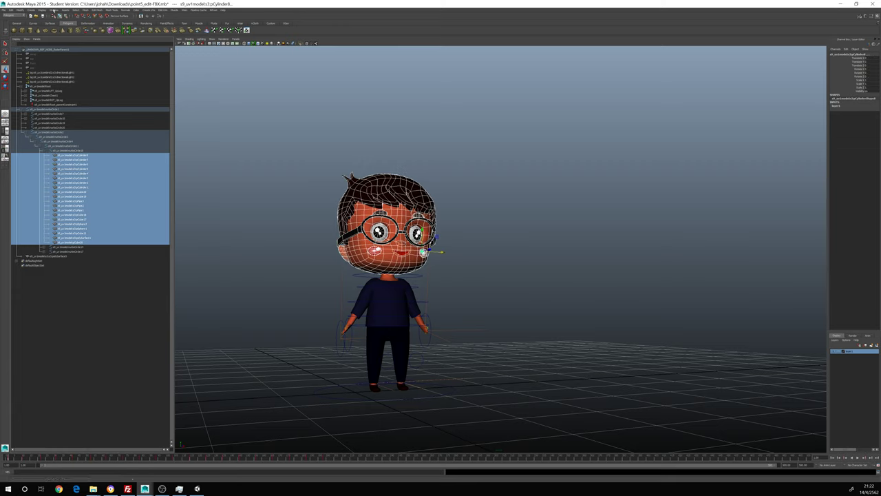
click(54, 10)
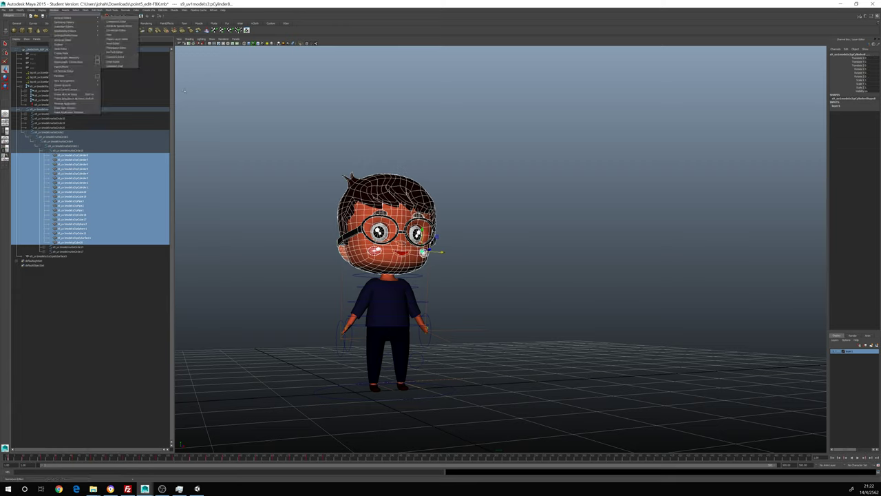
- In Preferences > Settings, choose a new Working Units time frame rate and save
click(577, 173)
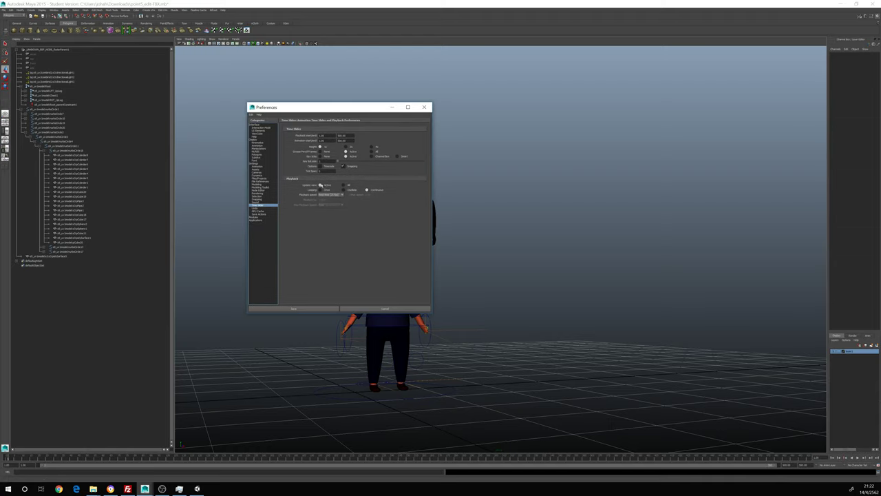
click(267, 163)
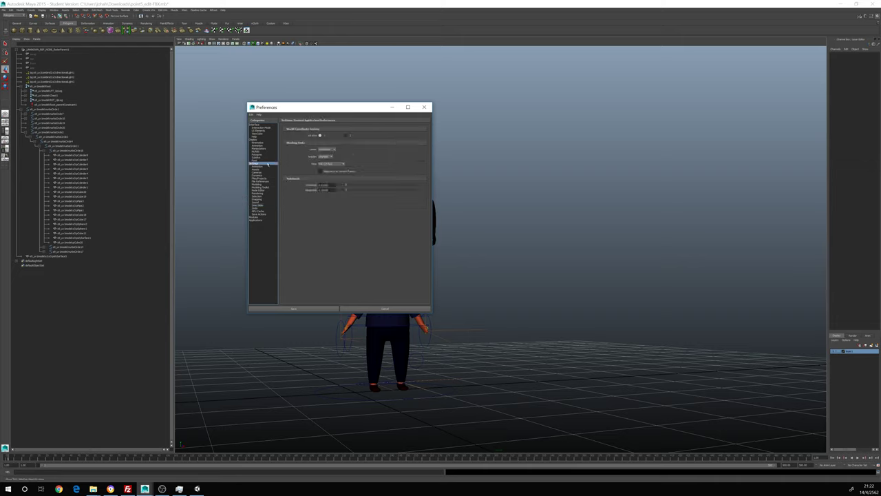
click(340, 164)
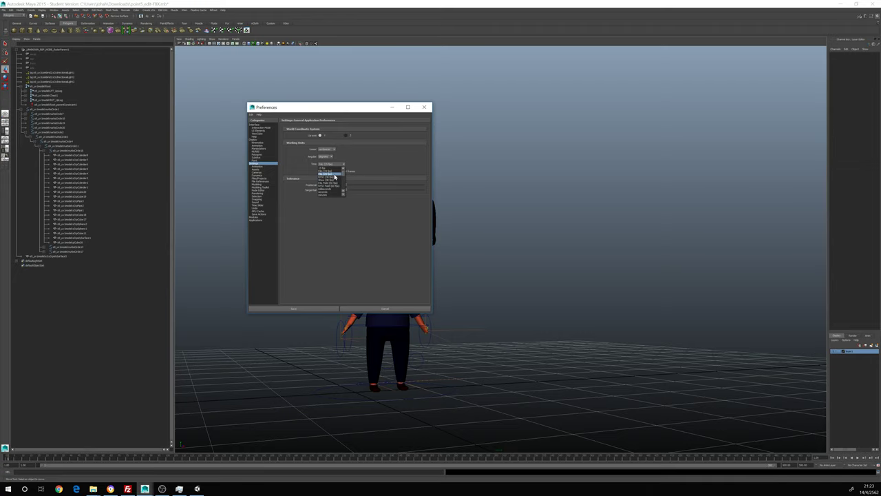
click(335, 175)
click(371, 310)
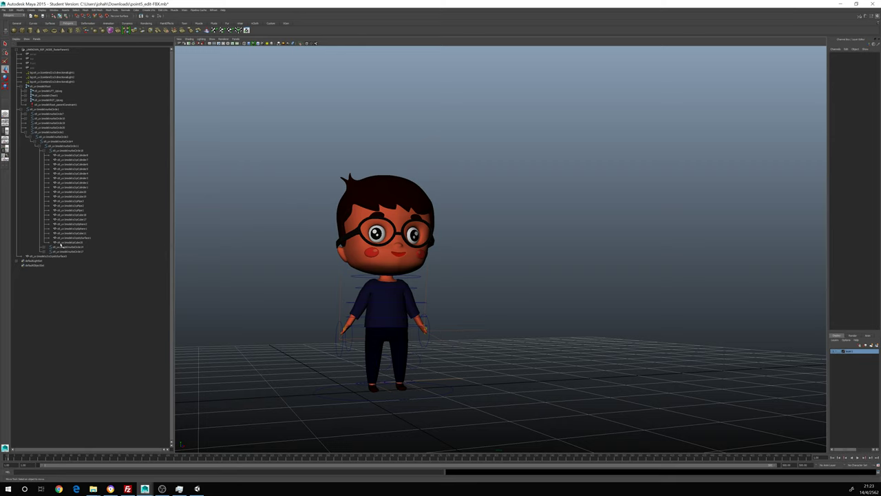
- Select the rig from nurbsCircle17 up to Root and apply Edit > Delete by Type
click(61, 243)
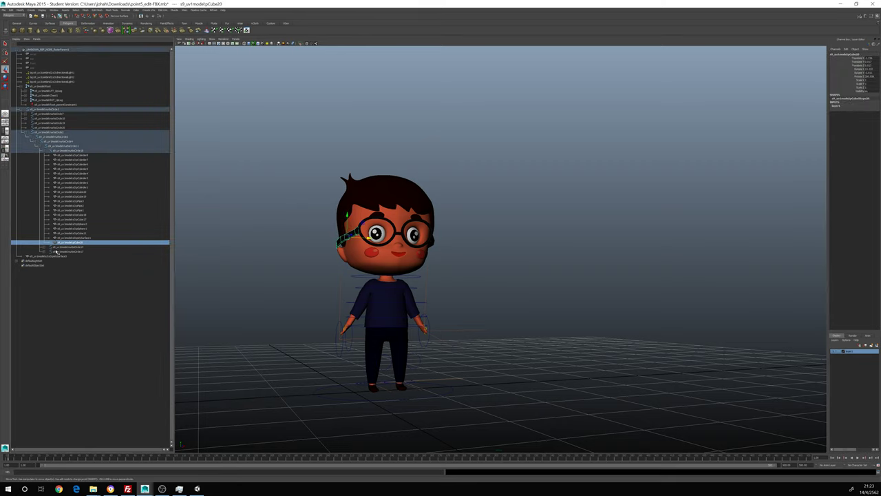
click(57, 251)
shift+click(51, 87)
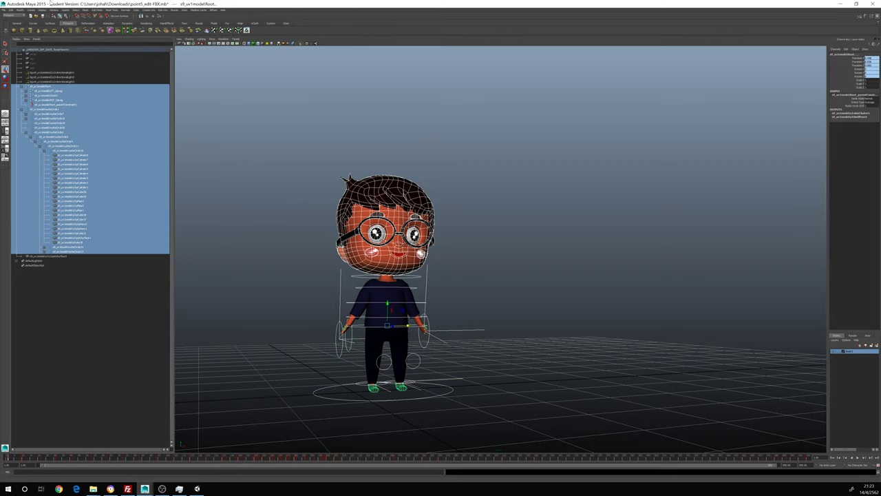
click(13, 9)
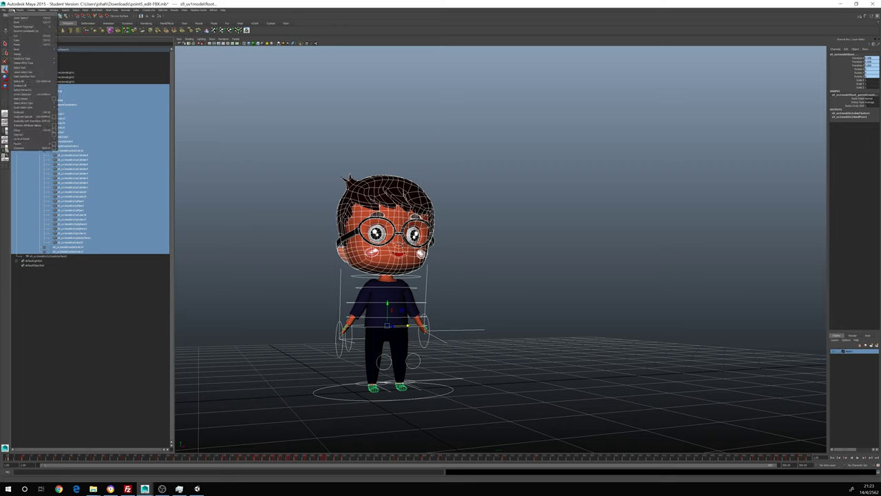
click(31, 92)
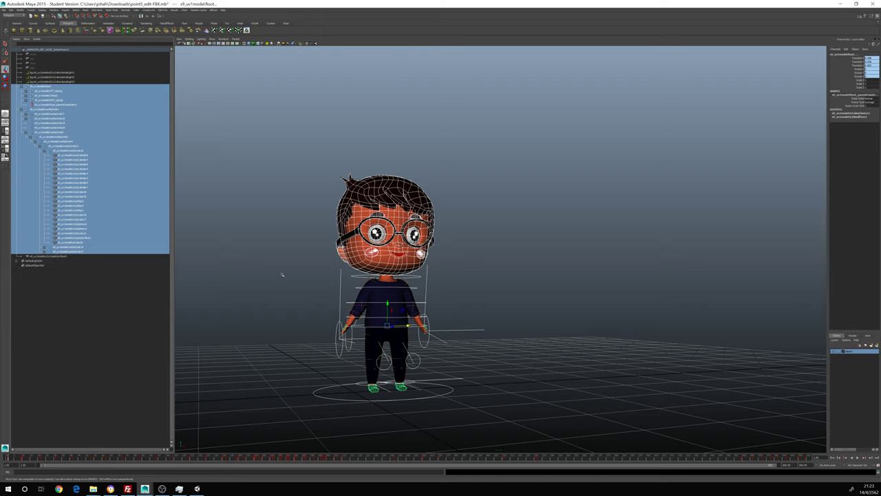
click(13, 10)
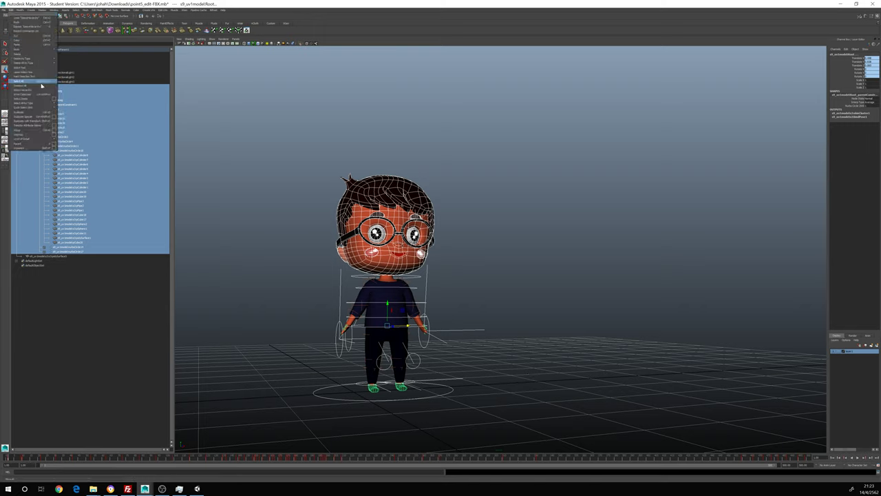
mouse_move(27, 59)
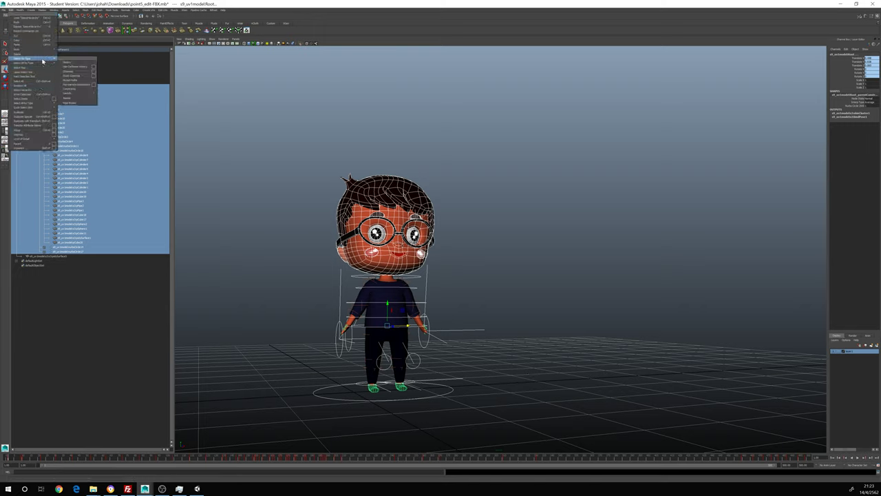
click(72, 67)
alt+drag(308, 158, 307, 115)
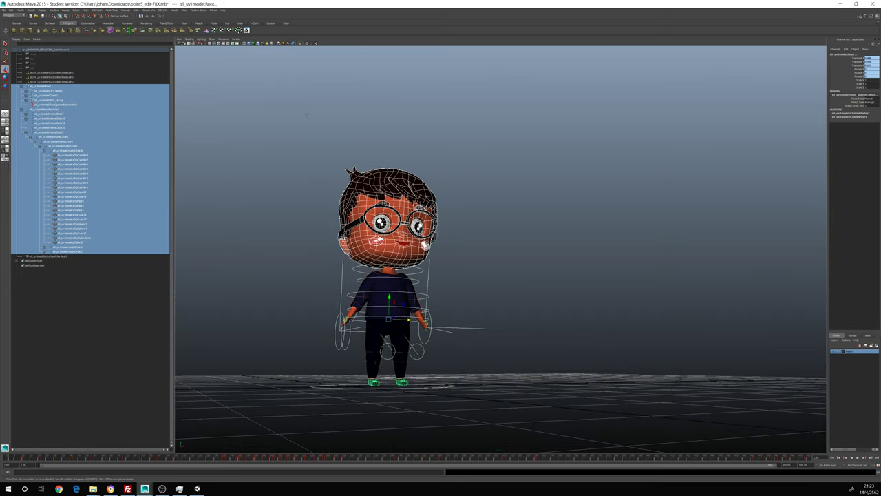
- Save the scene despite the student warning, then save a copy as point5_edit-FBX-Bake.mb
key(ctrl+s)
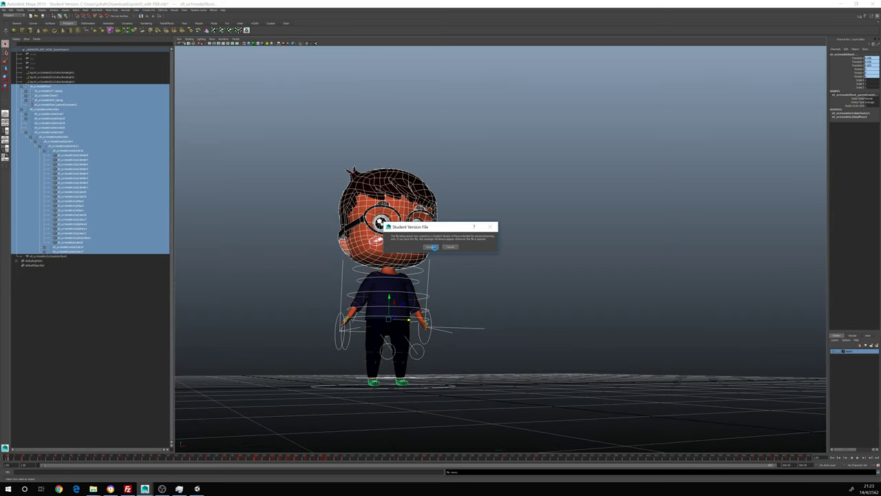
click(437, 247)
key(ctrl+shift+s)
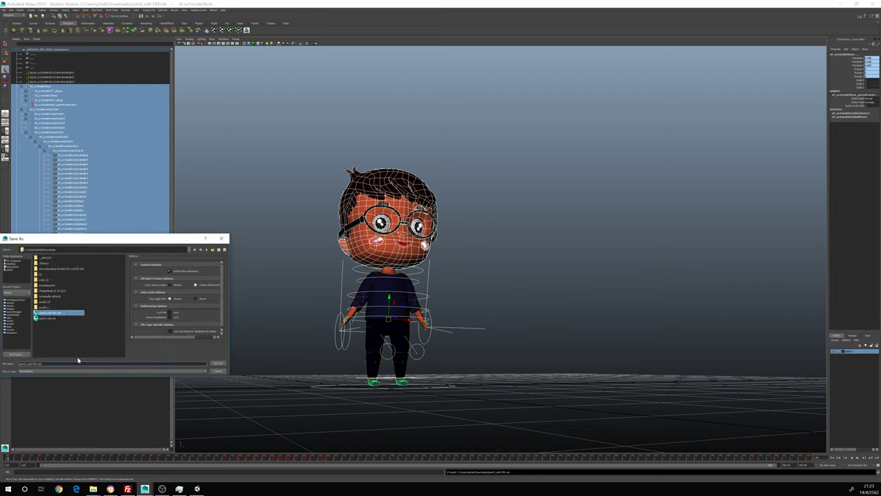
click(78, 360)
key(Return)
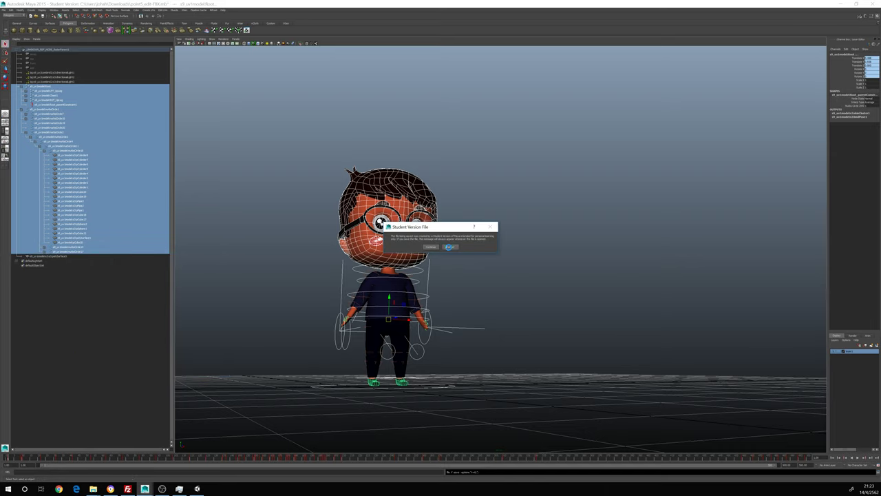
click(448, 247)
mouse_move(448, 246)
alt+mouse_down()
mouse_move(474, 261)
mouse_move(475, 241)
alt+mouse_up()
click(4, 10)
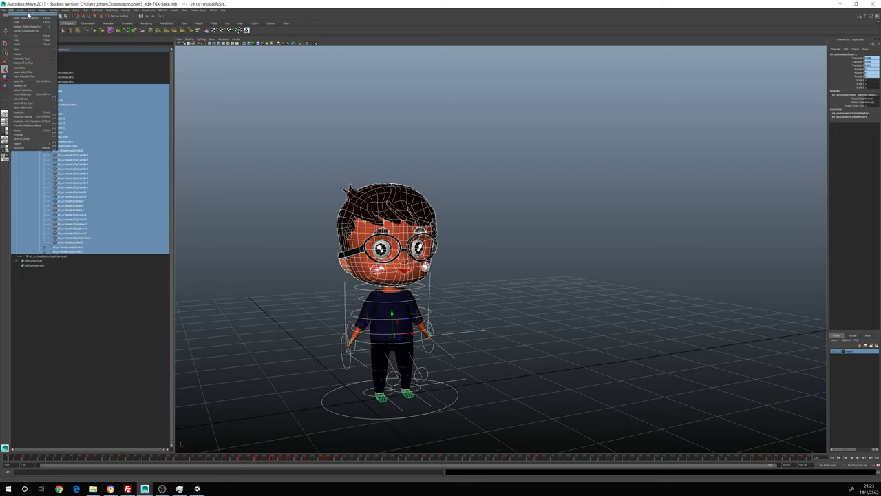
- Run Edit > Keys > Bake Simulation on the selected rig to key every frame
click(8, 13)
click(5, 11)
mouse_move(27, 49)
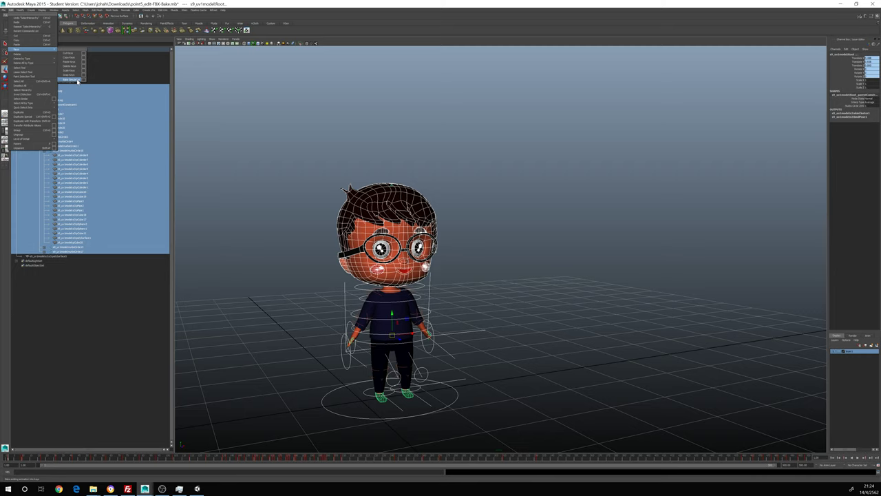
click(78, 81)
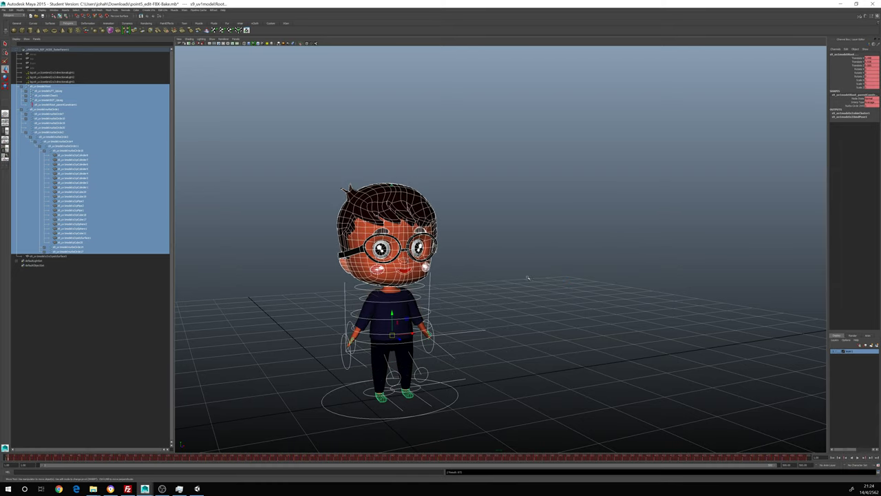
- Scrub the timeline to check the baked keys, then save point5_edit-FBX-Bake.mb
mouse_move(444, 454)
mouse_down()
mouse_move(812, 464)
mouse_move(702, 458)
mouse_up()
click(688, 381)
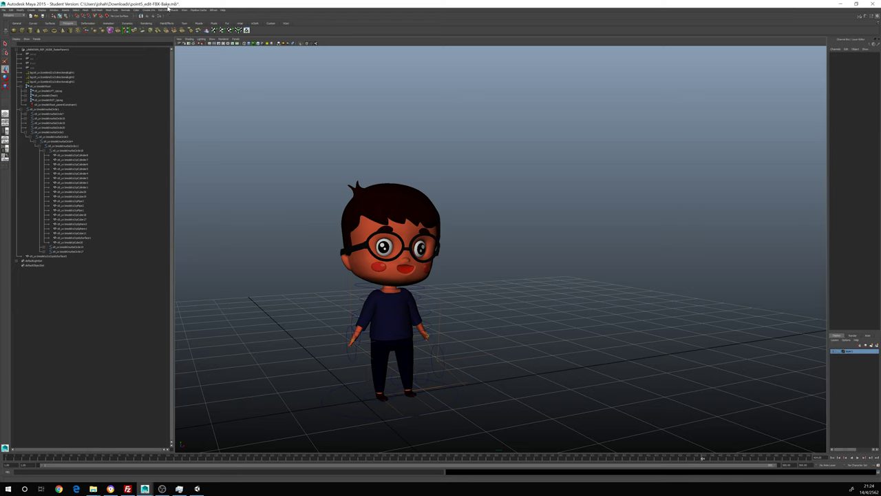
key(ctrl+s)
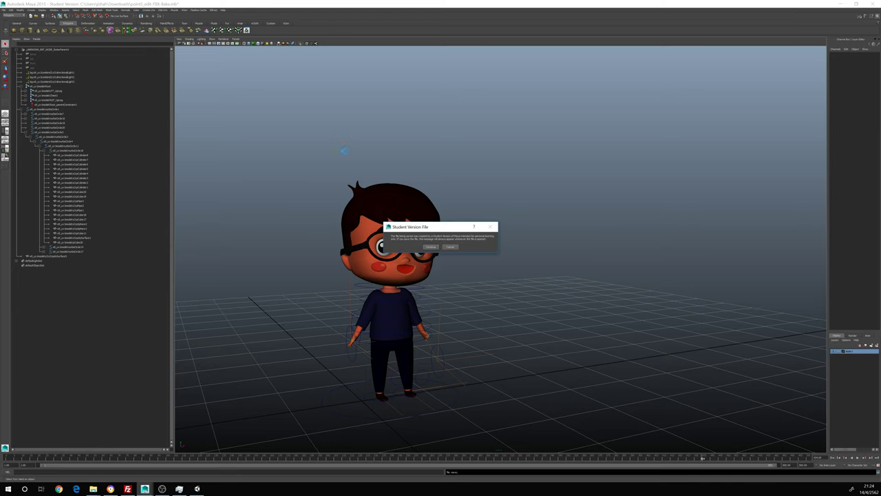
click(432, 249)
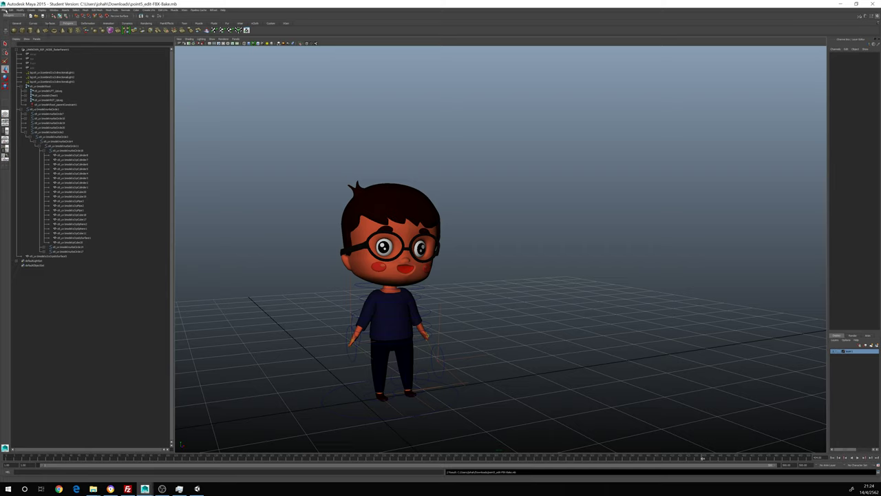
- Export All of the scene as an FBX into Downloads, starting from the PBL.fbx name
click(4, 10)
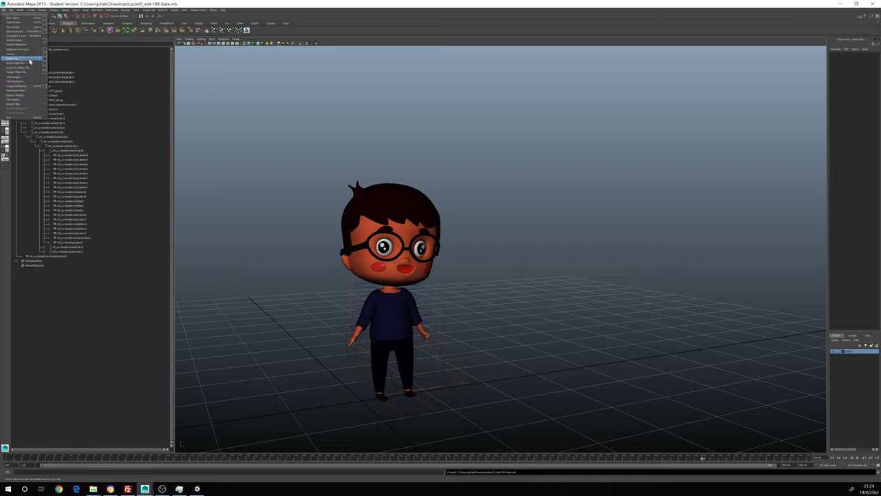
click(27, 60)
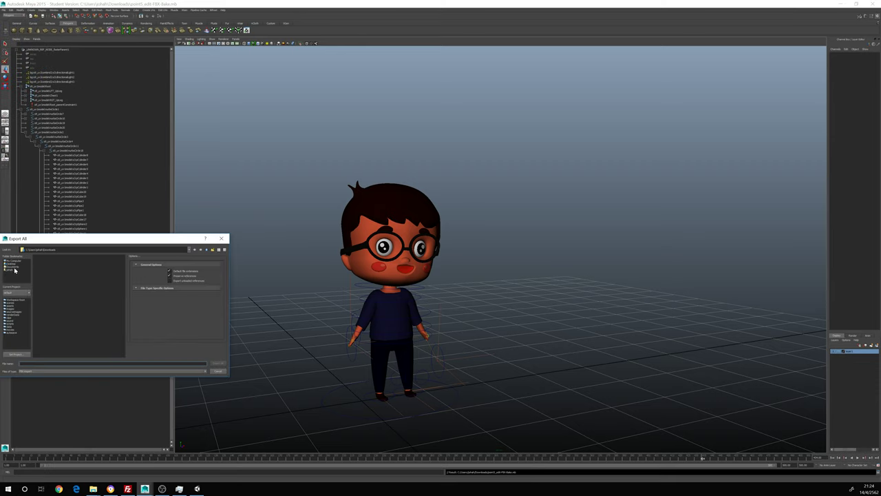
click(14, 270)
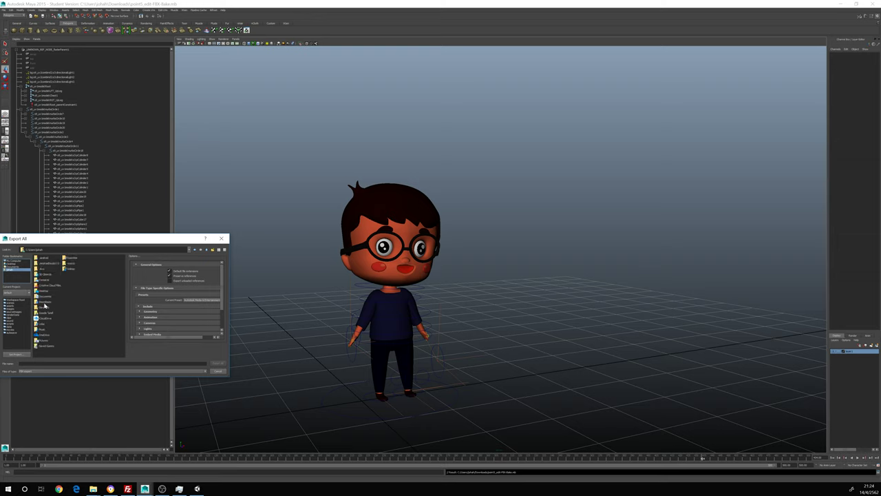
double_click(48, 303)
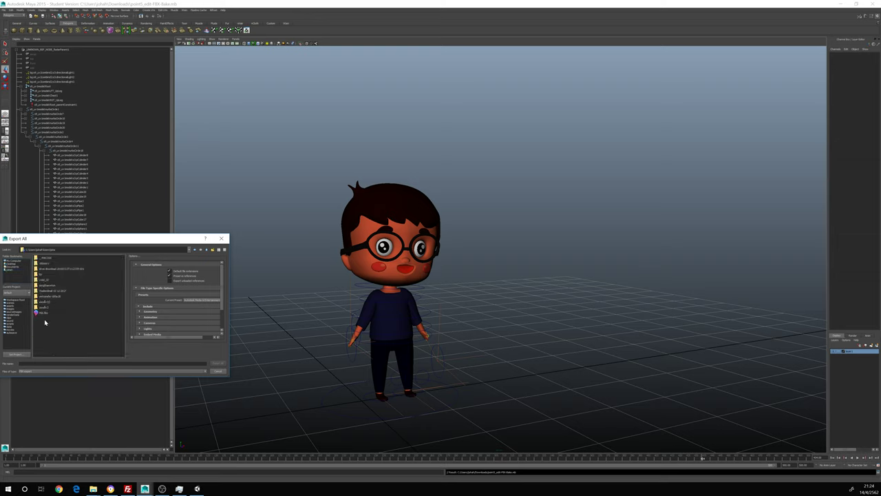
click(42, 313)
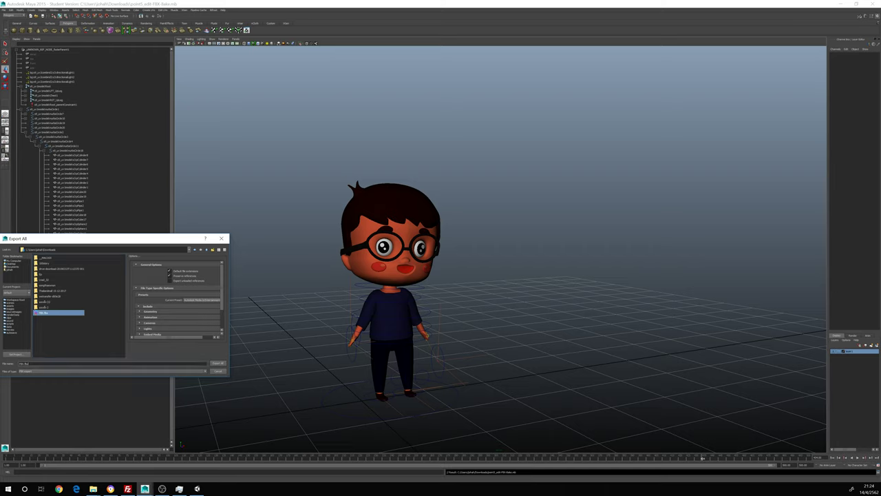
click(41, 362)
key(Return)
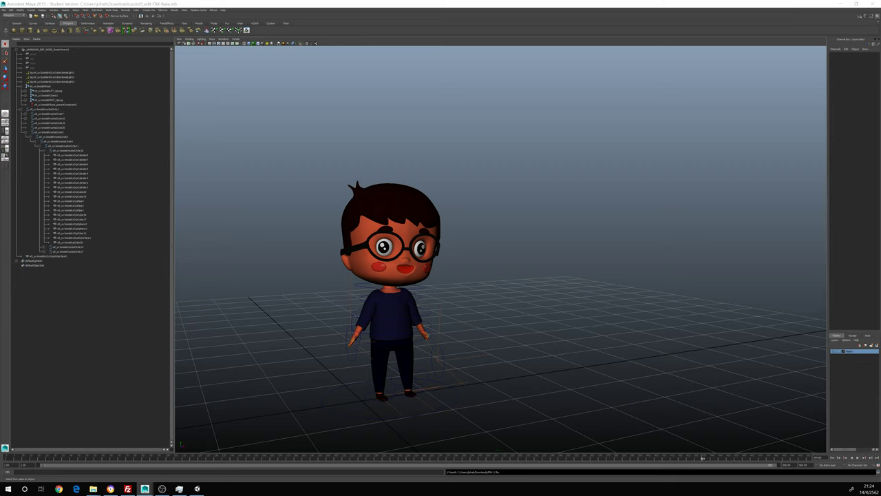
- In Unity, reveal the Assets folder in Explorer to copy the exported FBX in
click(197, 488)
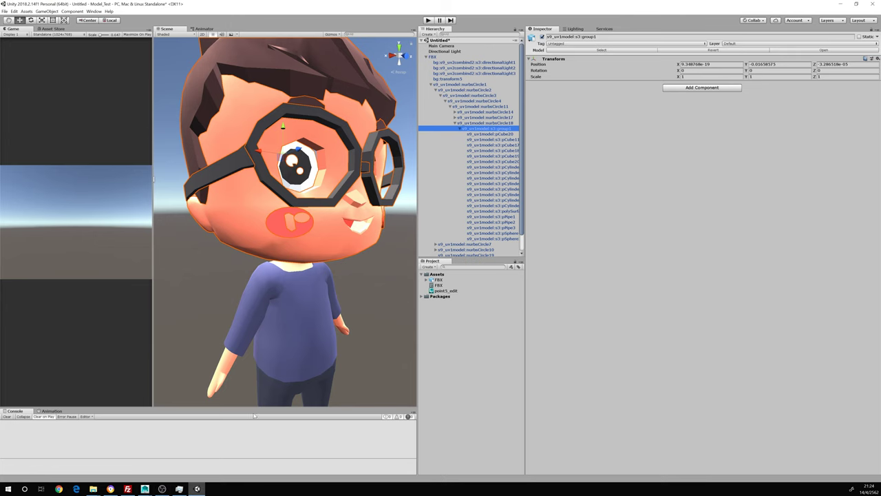
click(430, 57)
click(426, 57)
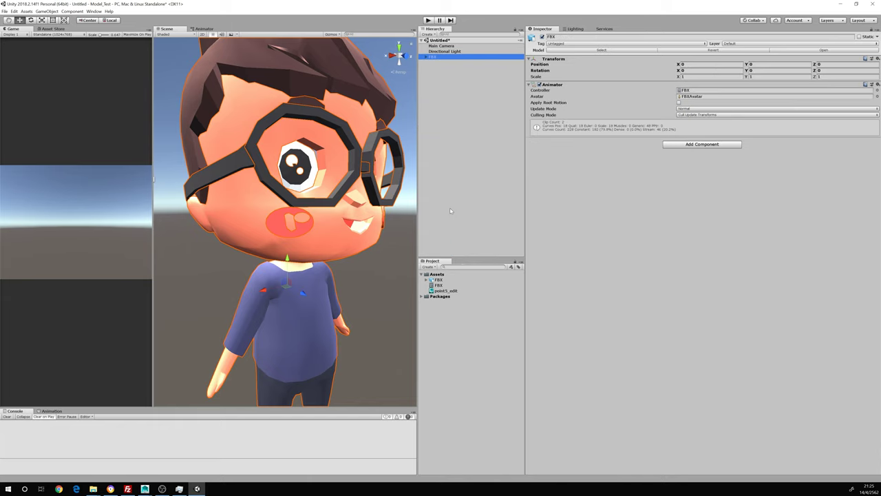
click(459, 276)
right_click(457, 274)
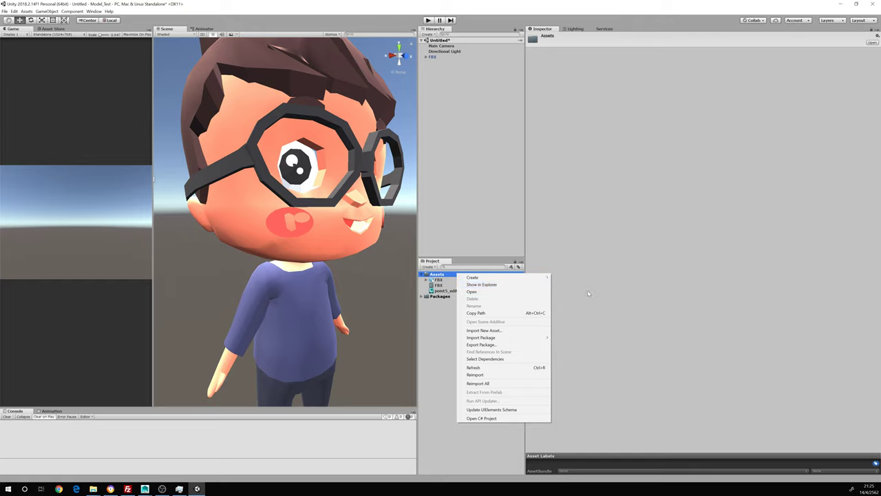
click(99, 223)
click(93, 488)
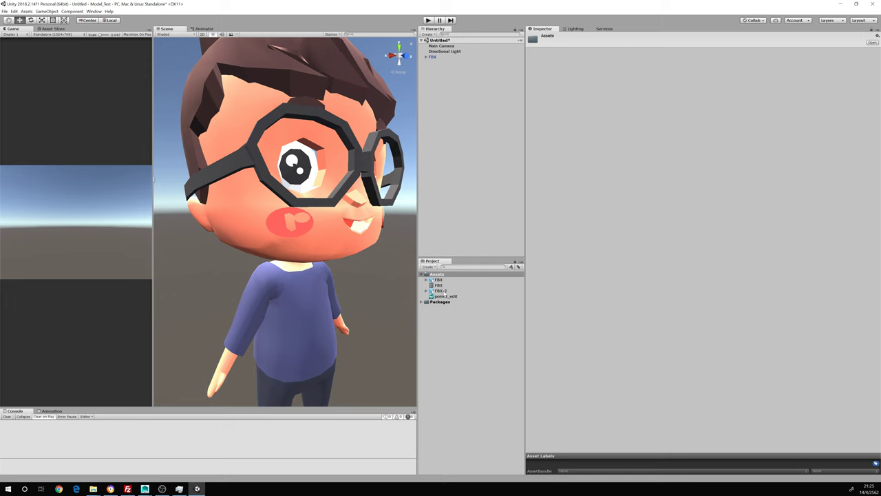
- Drag FBX-2 into the scene and move it beside the original FBX character
click(439, 291)
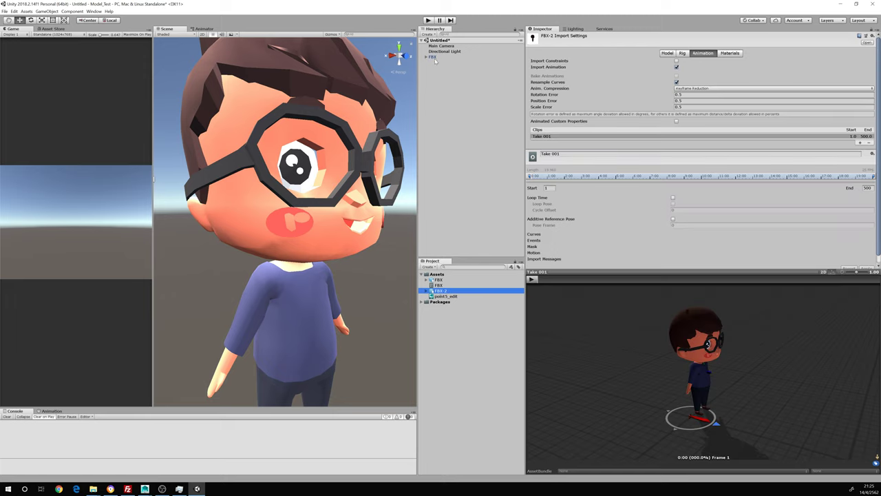
drag(435, 61, 433, 57)
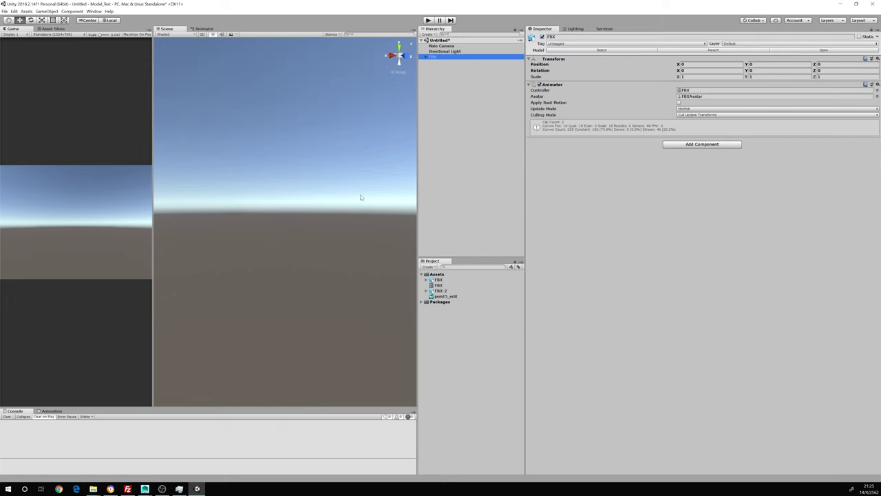
key(f)
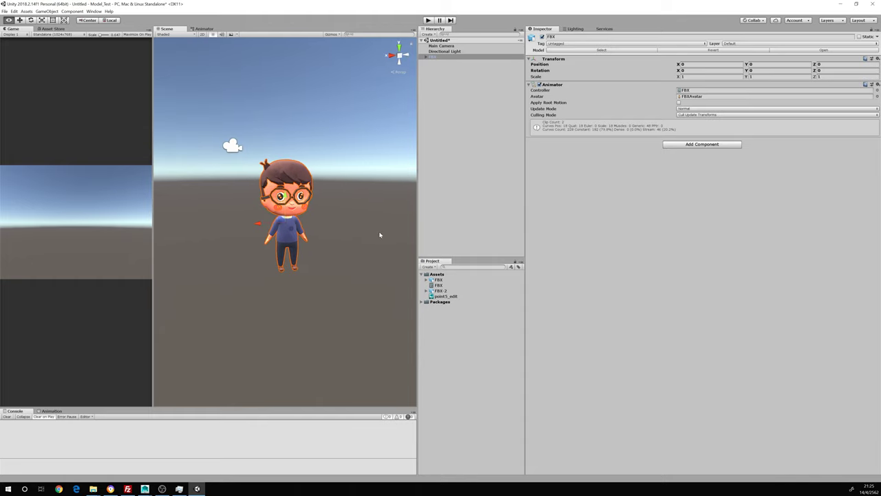
mouse_move(379, 234)
alt+mouse_down()
mouse_move(294, 246)
mouse_move(324, 246)
alt+mouse_up()
drag(446, 291, 461, 182)
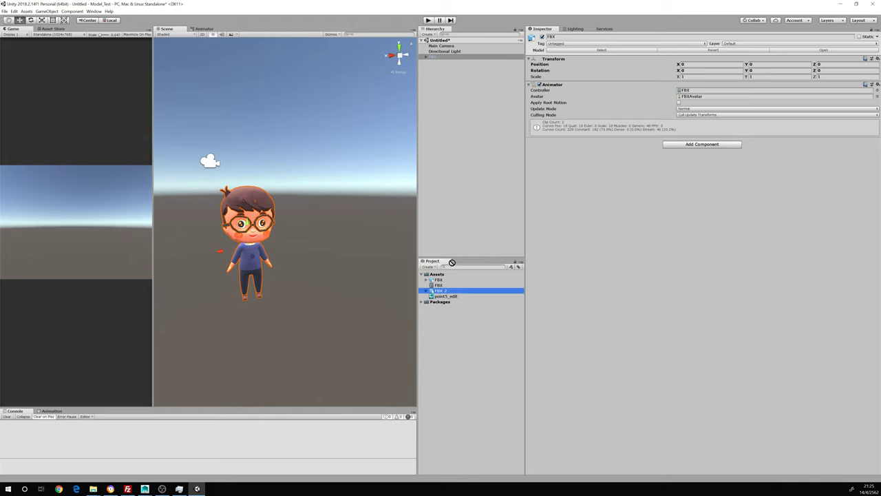
drag(219, 252, 362, 274)
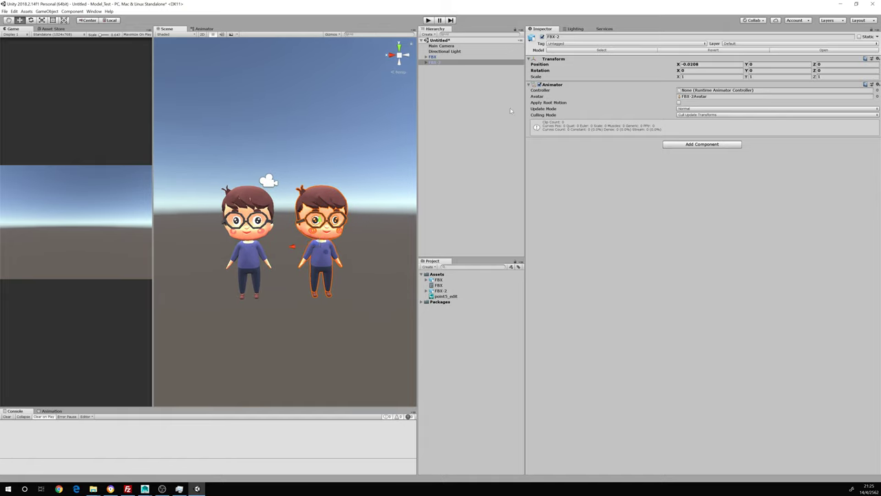
- Tick Loop Time for FBX-2's Take 001 clip in its Animation import settings and apply
click(445, 291)
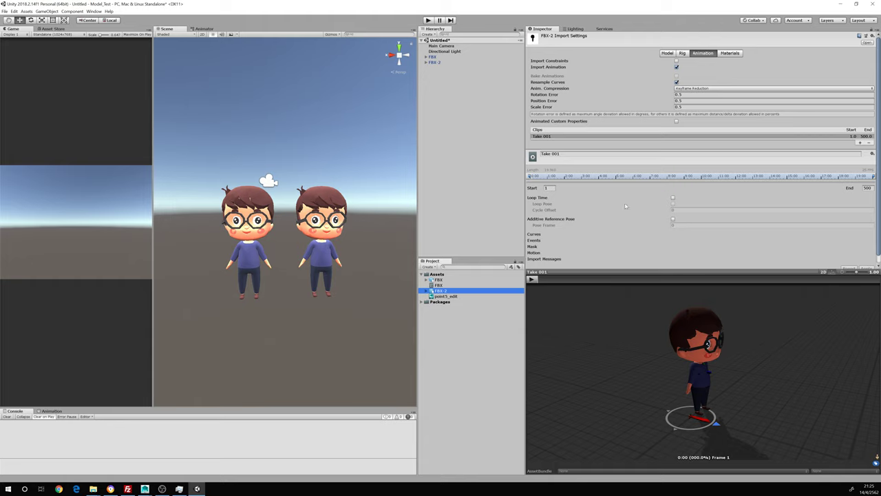
click(683, 53)
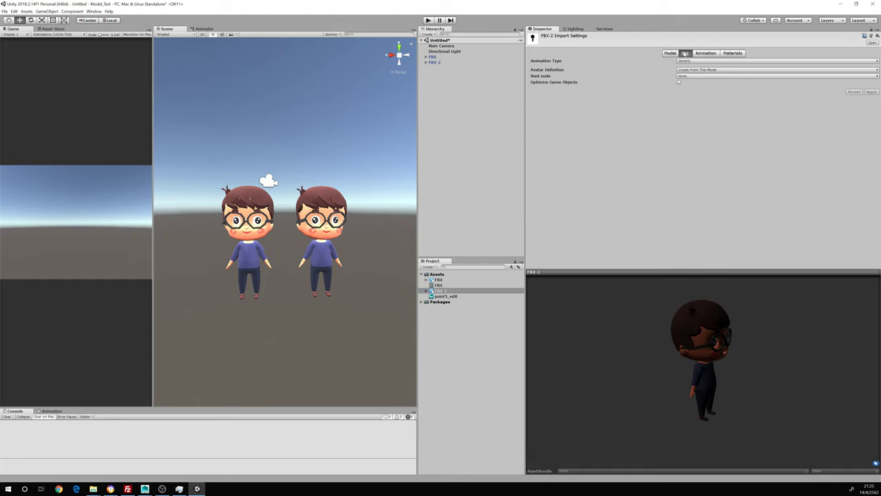
click(698, 55)
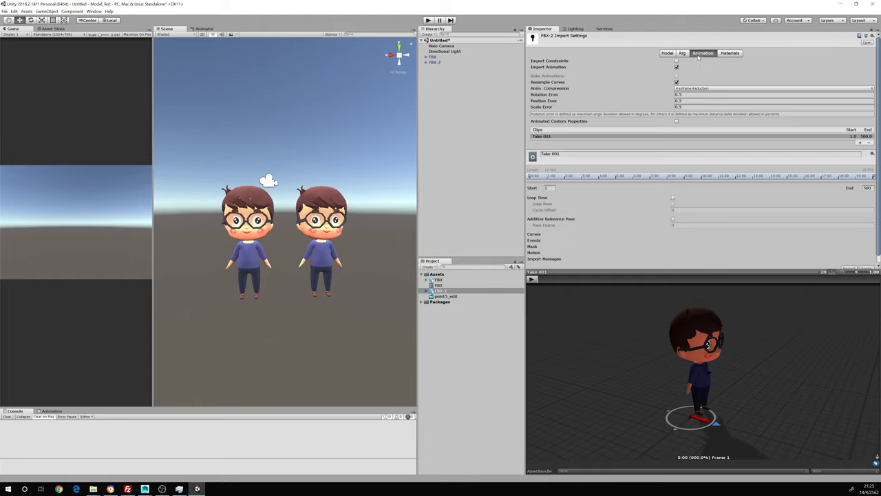
click(673, 197)
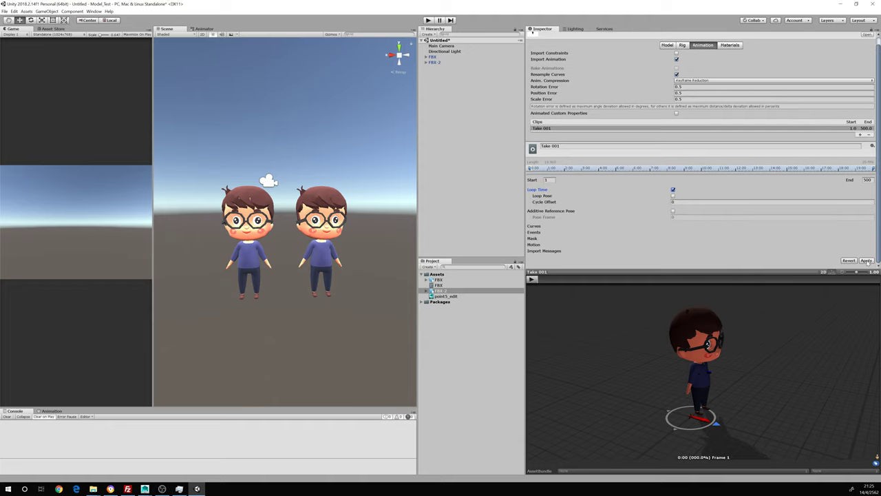
click(867, 261)
click(436, 63)
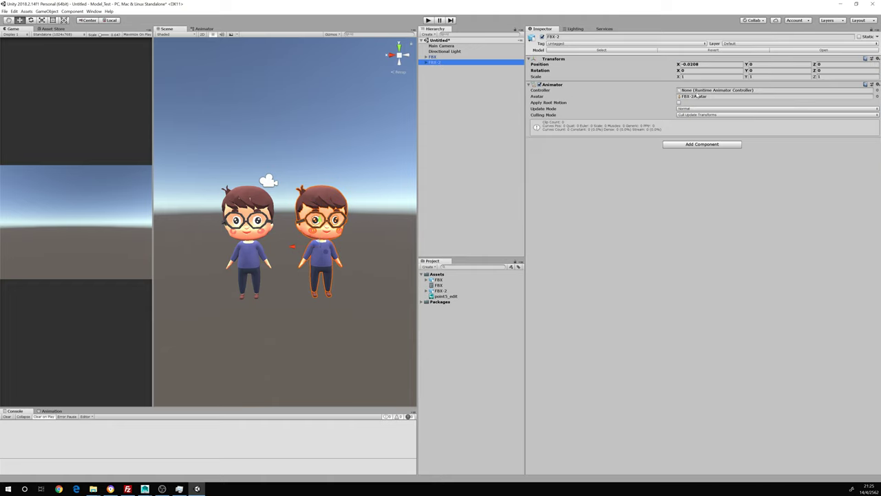
- Assign the Take 001 clip to FBX-2 in the Hierarchy and run the scene in Play mode
click(424, 290)
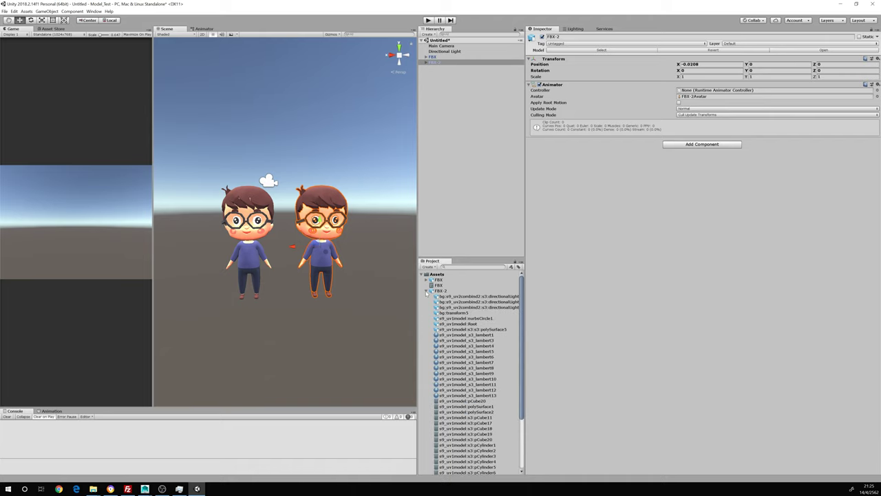
scroll(460, 339, down, 5)
drag(445, 455, 460, 65)
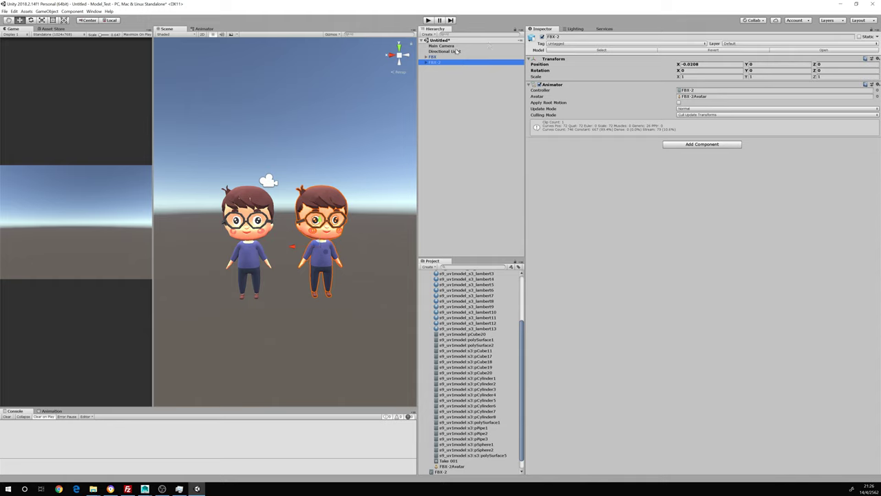
click(362, 109)
key(ctrl+p)
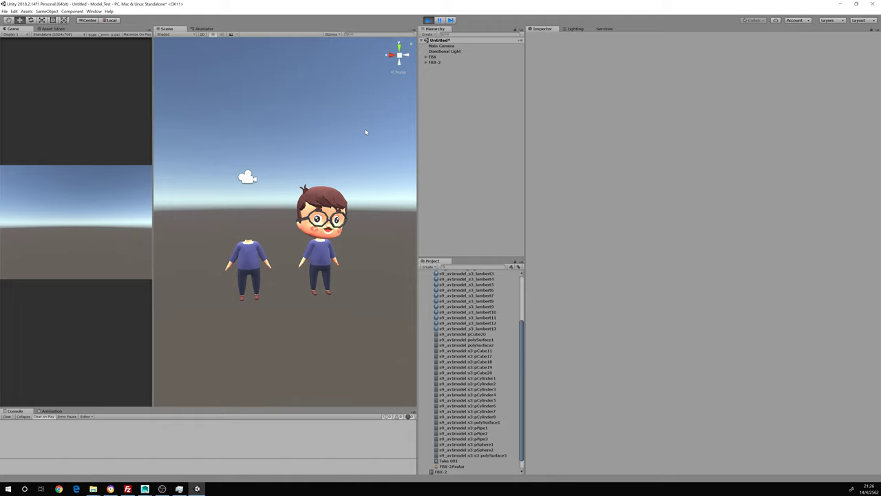
mouse_move(372, 133)
right_down()
mouse_move(356, 199)
mouse_move(393, 222)
mouse_move(386, 224)
right_up()
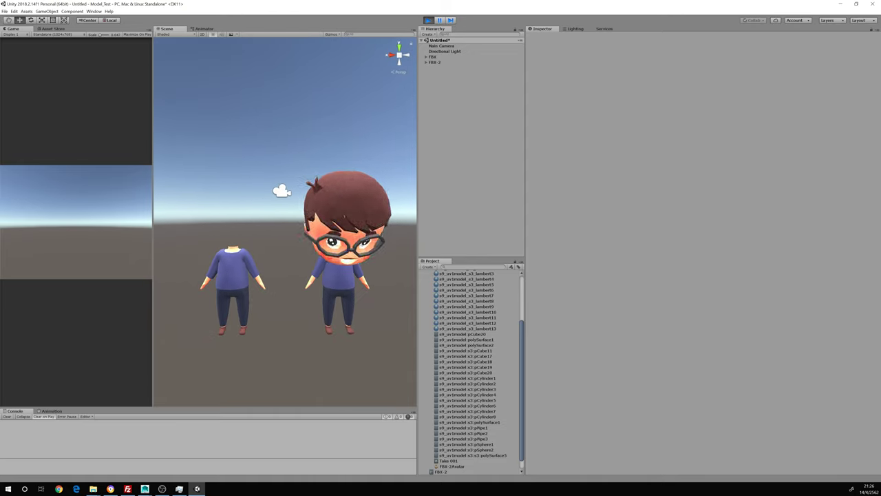